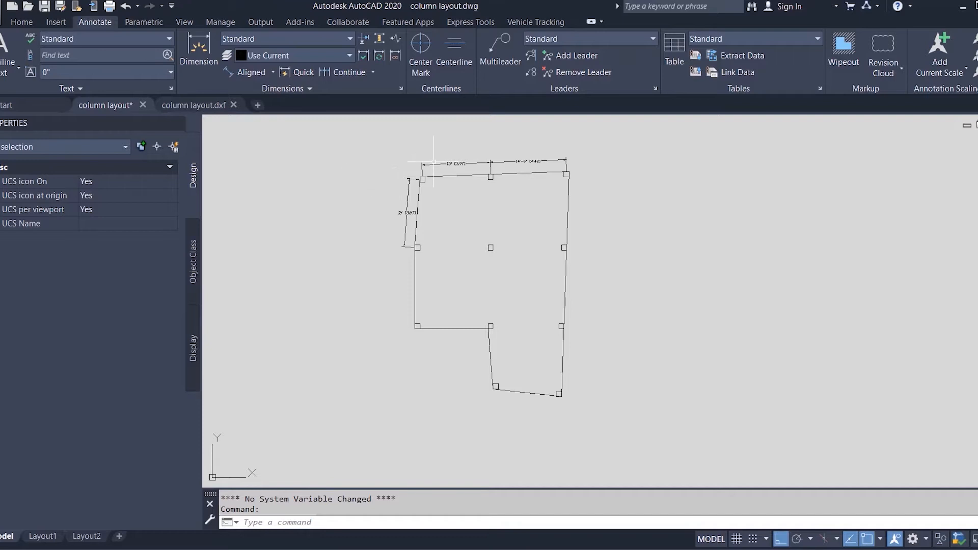
Step: Bring up the column layout DXF drawing, switch to ETABS and create a blank model with the built-in Metric SI settings and Indian codes
{"action": "left_click", "coordinate": [197, 104]}
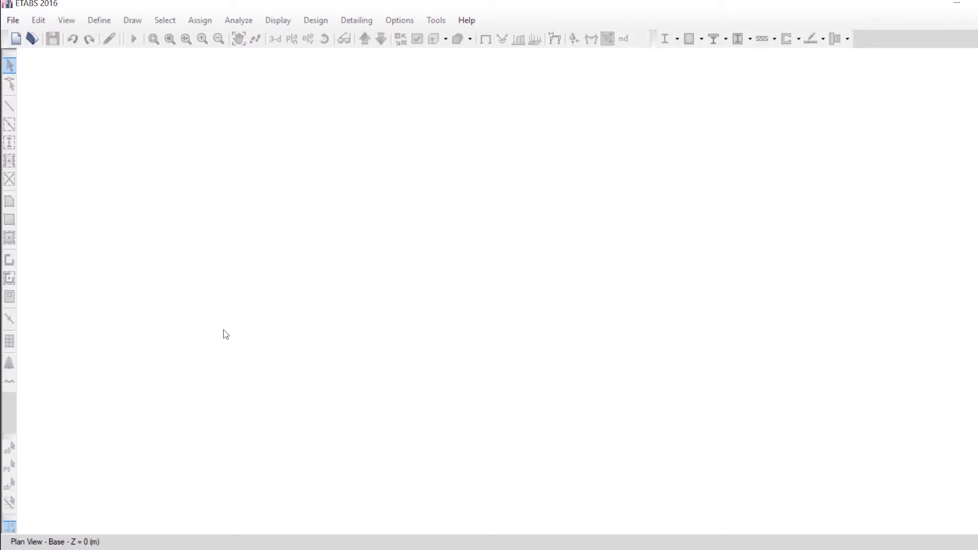
{"action": "left_click", "coordinate": [13, 22]}
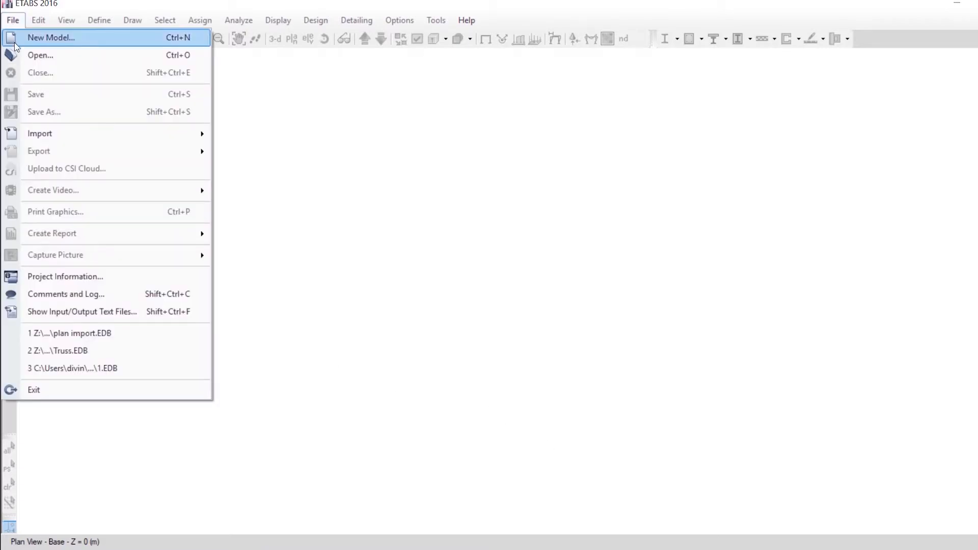
{"action": "left_click", "coordinate": [15, 39]}
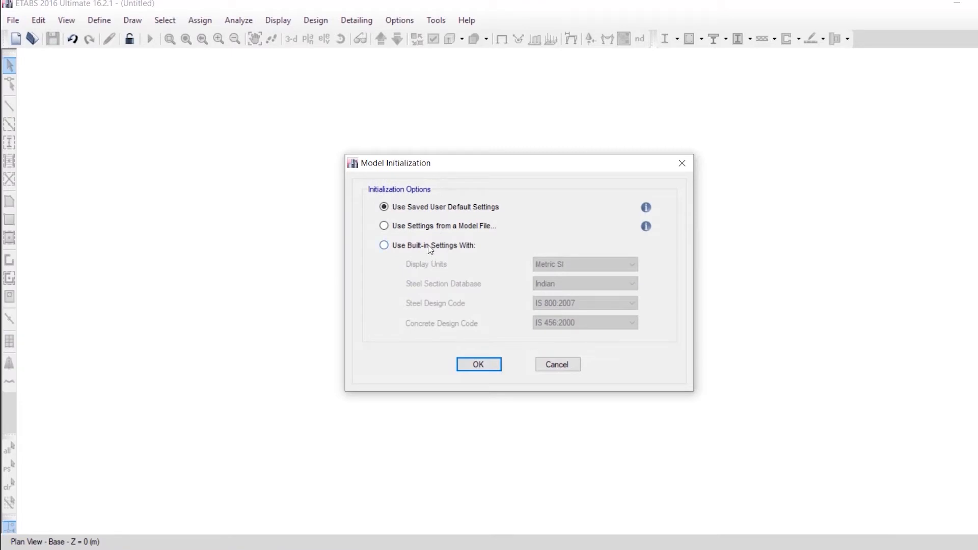
{"action": "left_click", "coordinate": [430, 246]}
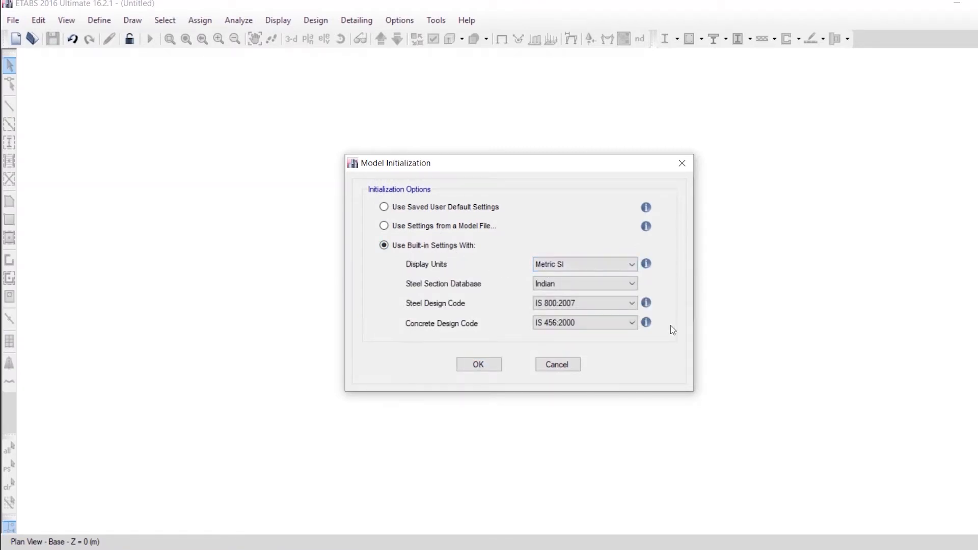
{"action": "left_click", "coordinate": [495, 365]}
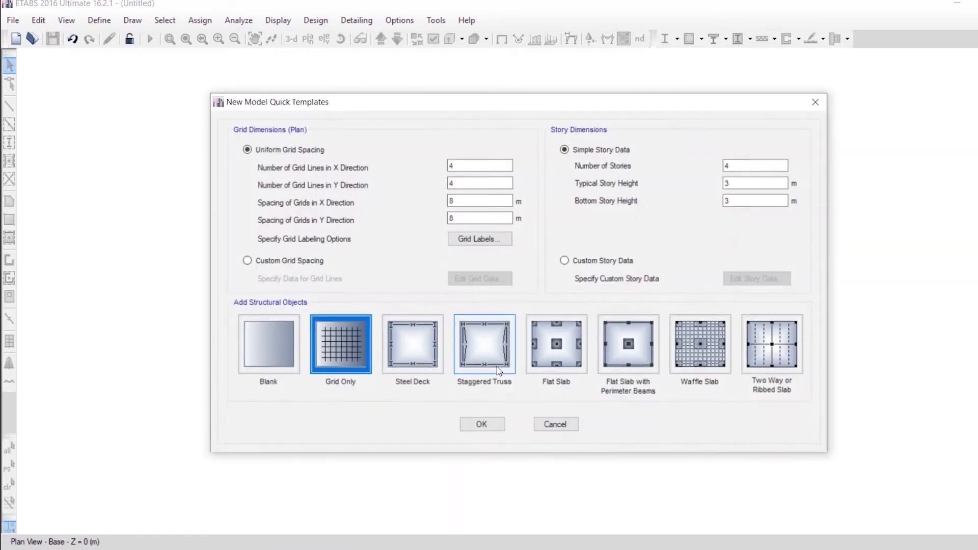
{"action": "left_click", "coordinate": [269, 336]}
{"action": "left_click", "coordinate": [479, 425]}
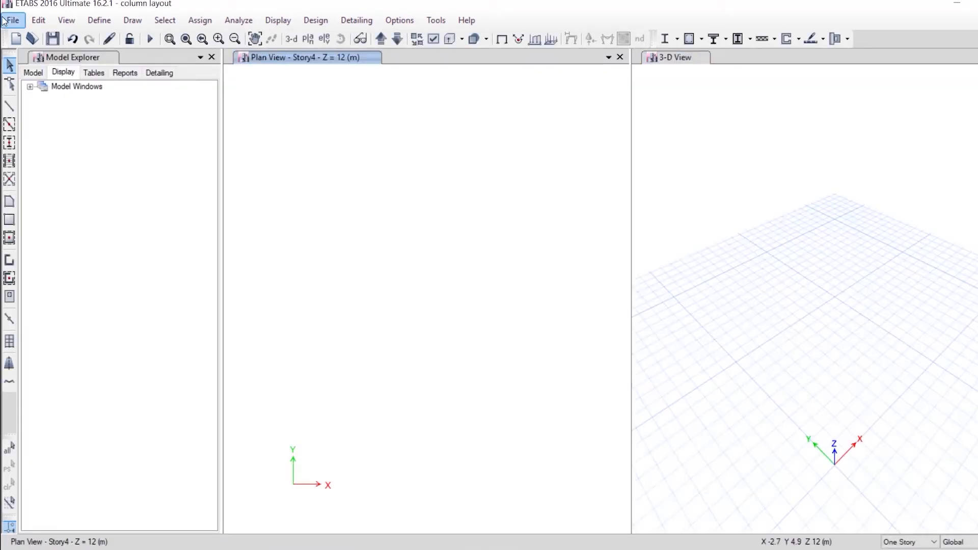
Step: Import the column layout DXF as an architectural plan at the Base level, with units in inches and center line creation turned off
{"action": "left_click", "coordinate": [13, 20]}
{"action": "mouse_move", "coordinate": [54, 134]}
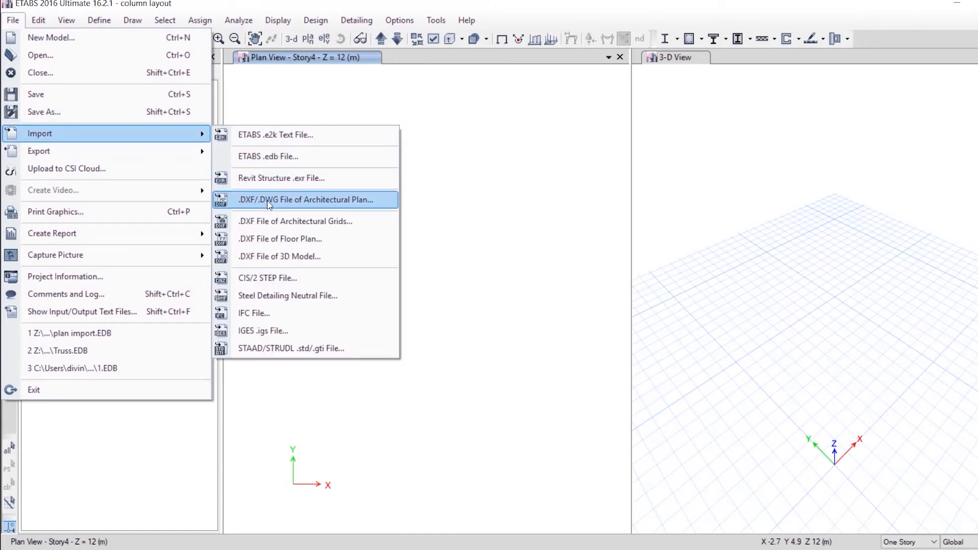
{"action": "left_click", "coordinate": [354, 201]}
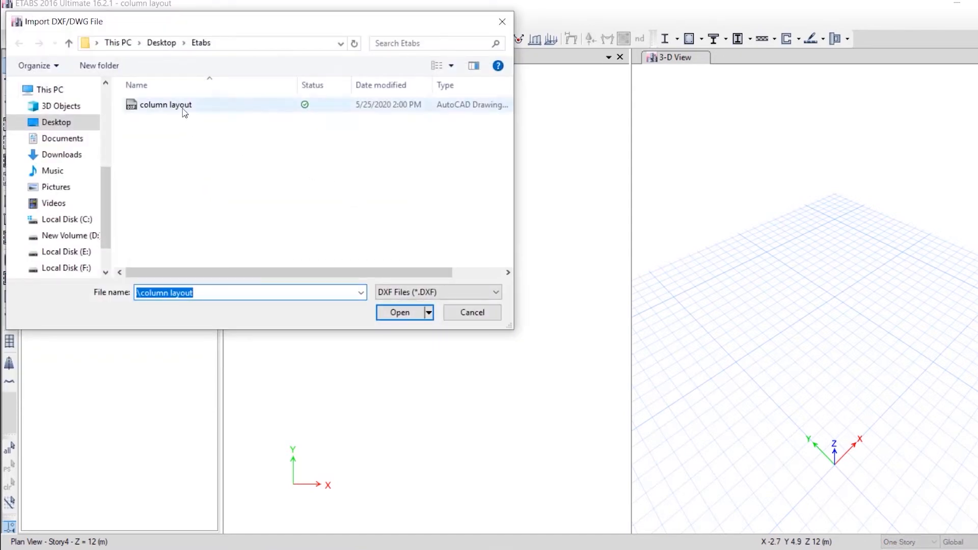
{"action": "left_click", "coordinate": [183, 109]}
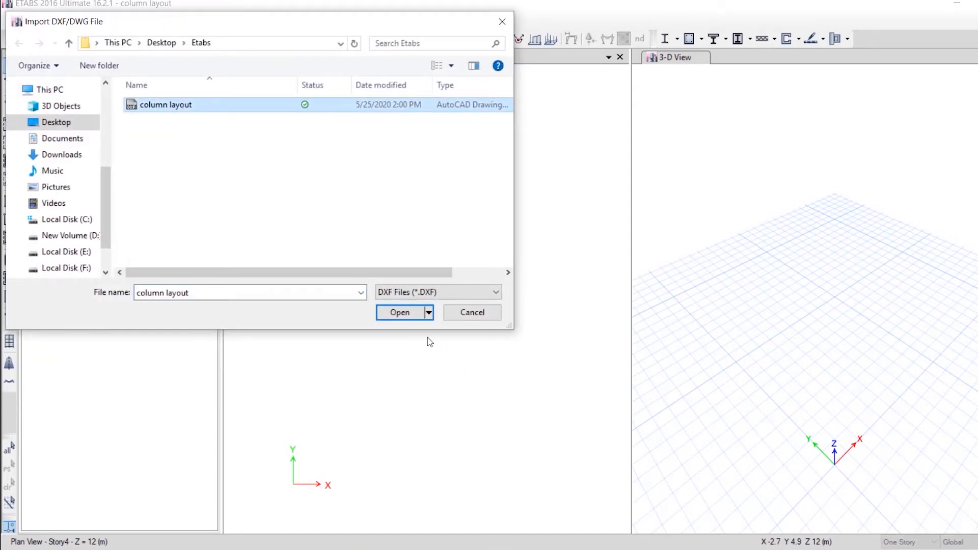
{"action": "left_click", "coordinate": [410, 320]}
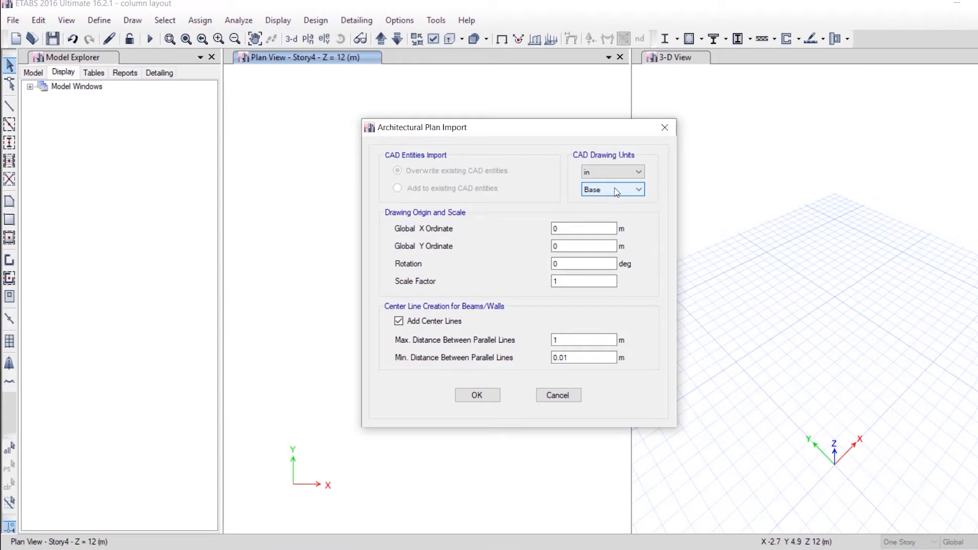
{"action": "left_click", "coordinate": [409, 327]}
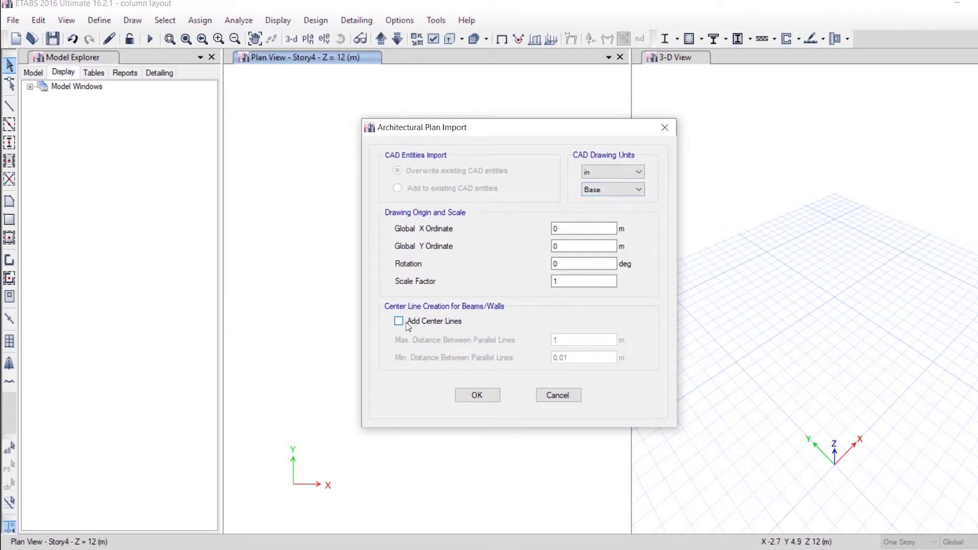
{"action": "left_click", "coordinate": [485, 395]}
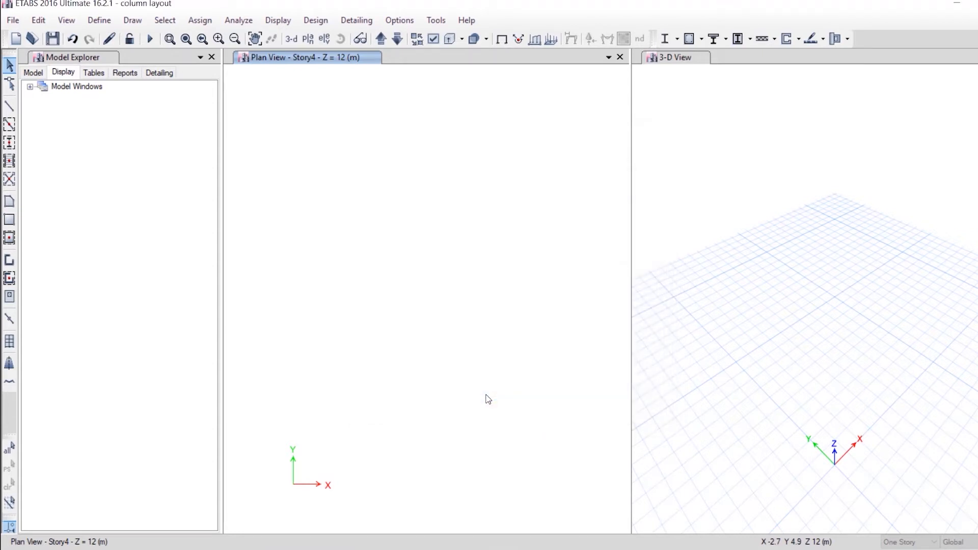
Step: Set the plan view to the Base level, showing all the imported column outlines
{"action": "left_click", "coordinate": [382, 39]}
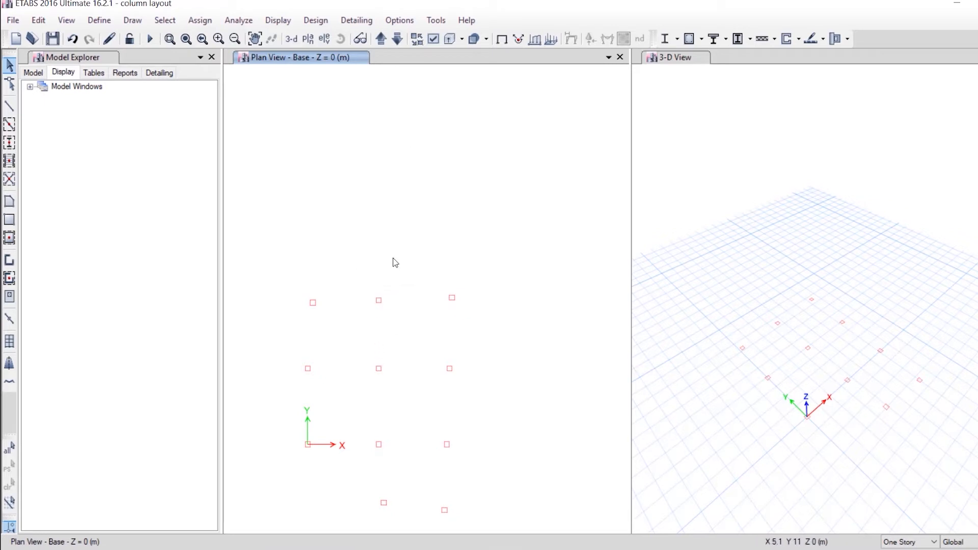
{"action": "scroll", "coordinate": [458, 224], "scroll_direction": "down", "scroll_amount": 3}
{"action": "scroll", "coordinate": [434, 280], "scroll_direction": "up", "scroll_amount": 3}
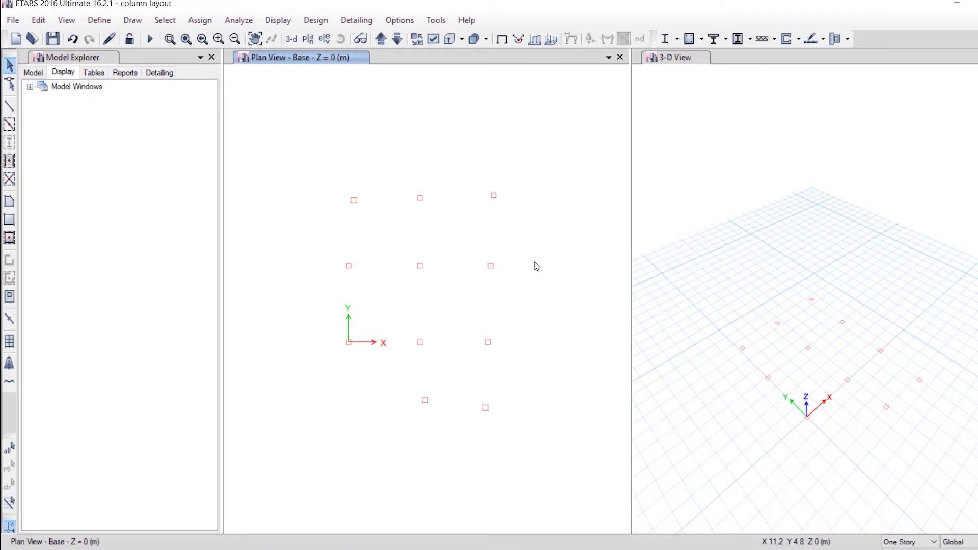
Step: Draw a grid line in system G1 through the two columns of the lowest row
{"action": "left_click", "coordinate": [131, 20]}
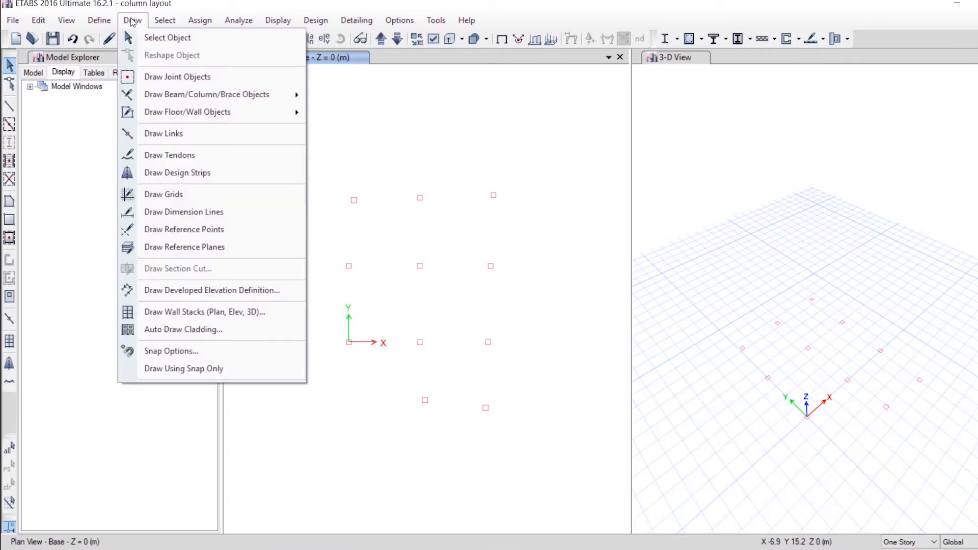
{"action": "left_click", "coordinate": [168, 199]}
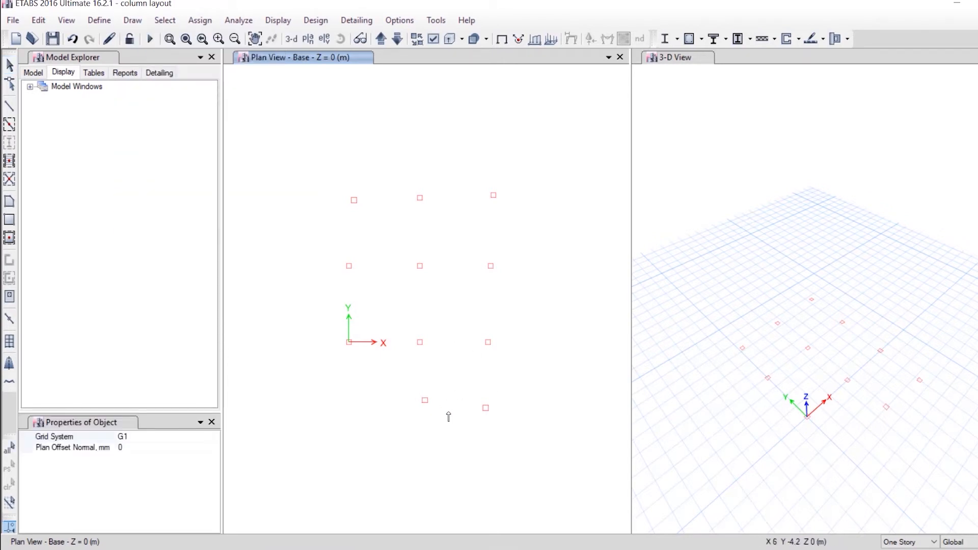
{"action": "scroll", "coordinate": [464, 420], "scroll_direction": "up", "scroll_amount": 3}
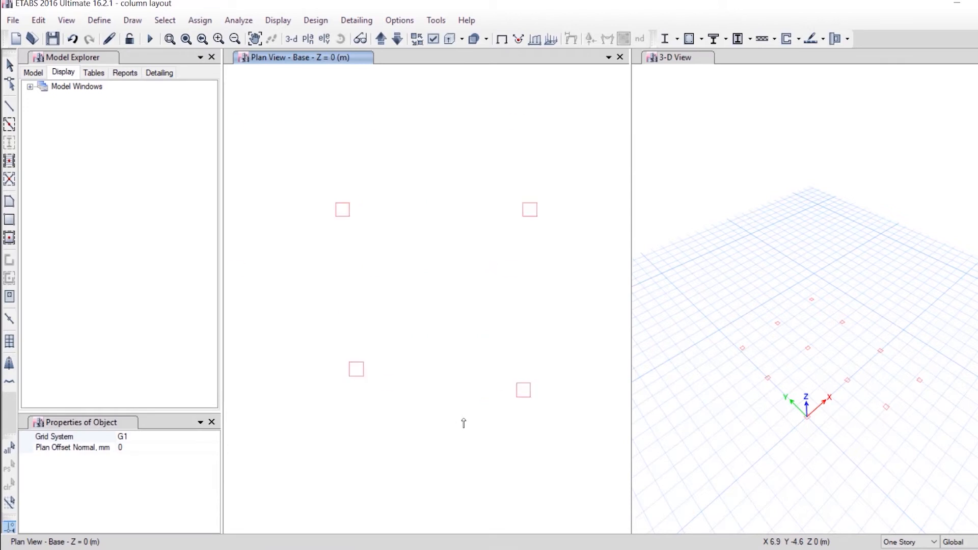
{"action": "left_click", "coordinate": [350, 370]}
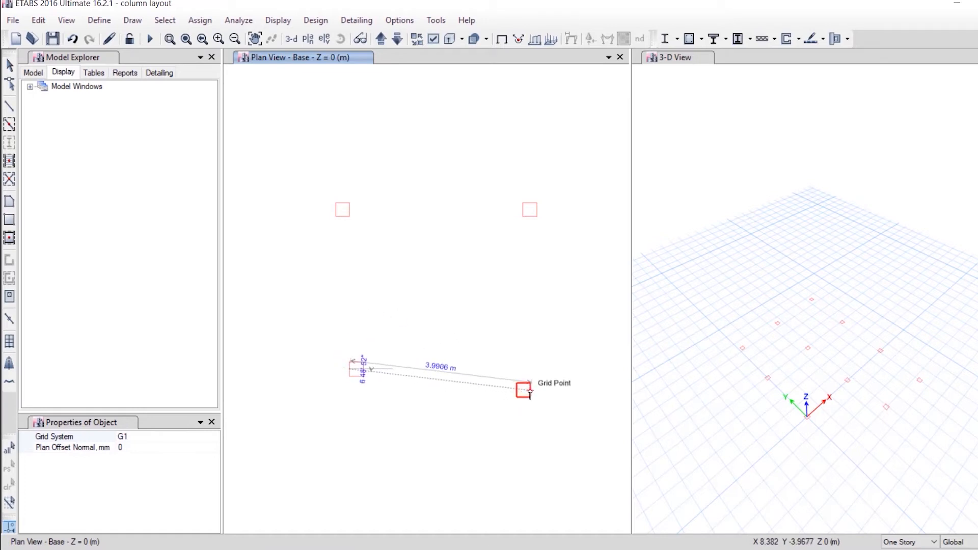
{"action": "left_click", "coordinate": [523, 391]}
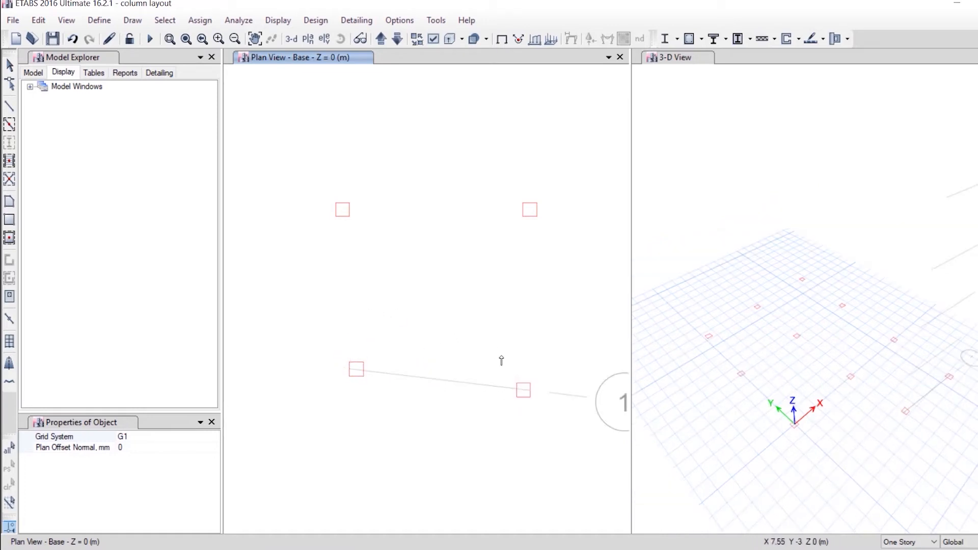
Step: Draw a horizontal grid line from the column at the origin through the three columns of the second row
{"action": "scroll", "coordinate": [505, 369], "scroll_direction": "down", "scroll_amount": 3}
{"action": "scroll", "coordinate": [392, 308], "scroll_direction": "up", "scroll_amount": 5}
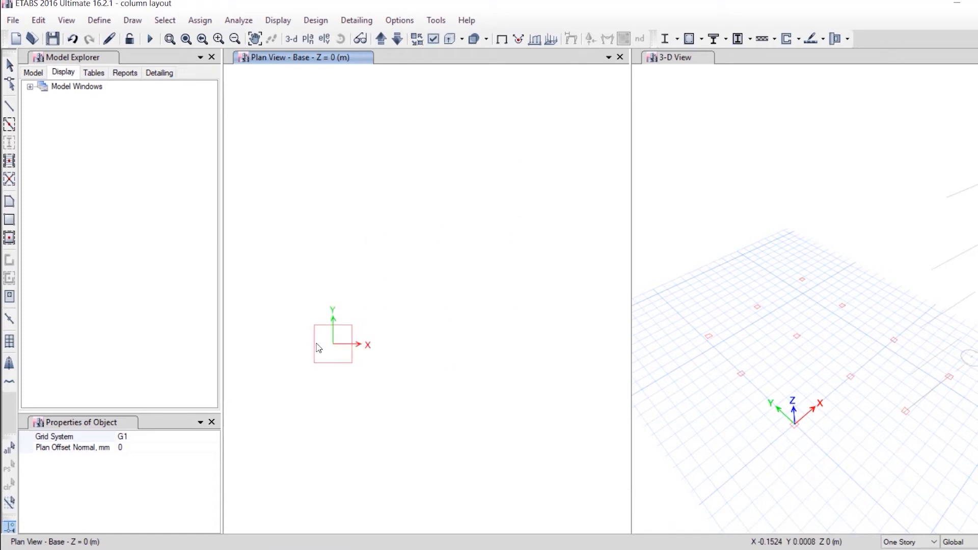
{"action": "scroll", "coordinate": [287, 309], "scroll_direction": "down", "scroll_amount": 2}
{"action": "scroll", "coordinate": [286, 308], "scroll_direction": "down", "scroll_amount": 3}
{"action": "scroll", "coordinate": [426, 310], "scroll_direction": "up", "scroll_amount": 3}
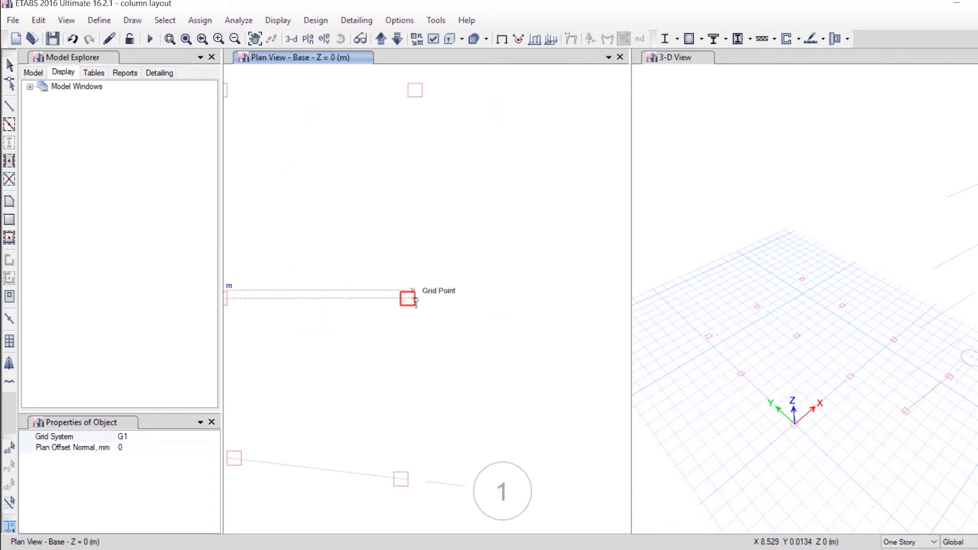
{"action": "left_click", "coordinate": [416, 300]}
{"action": "scroll", "coordinate": [524, 346], "scroll_direction": "down", "scroll_amount": 3}
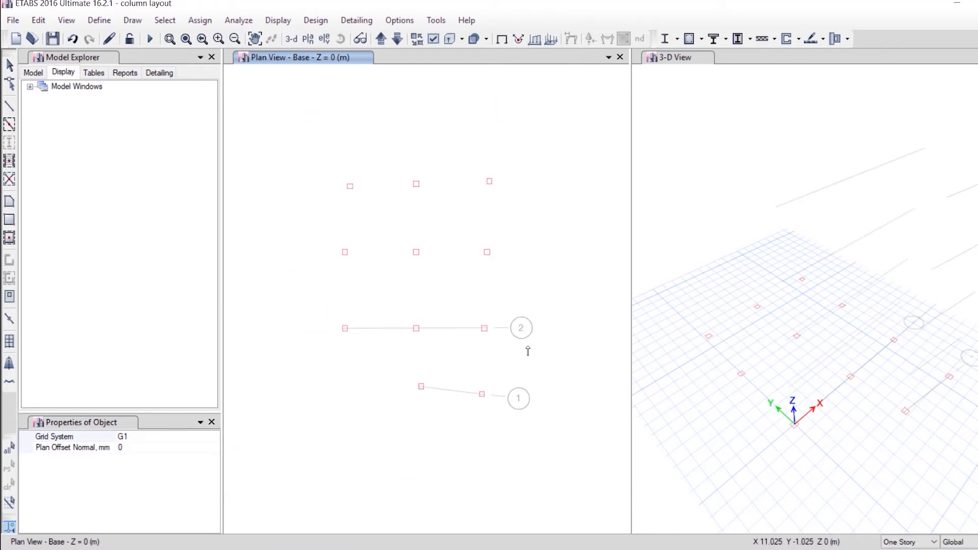
Step: Draw a horizontal grid line through the three columns of the third row, parallel to the one through the origin
{"action": "scroll", "coordinate": [345, 255], "scroll_direction": "up", "scroll_amount": 5}
{"action": "left_click", "coordinate": [343, 257]}
{"action": "scroll", "coordinate": [283, 274], "scroll_direction": "down", "scroll_amount": 4}
{"action": "scroll", "coordinate": [447, 275], "scroll_direction": "up", "scroll_amount": 4}
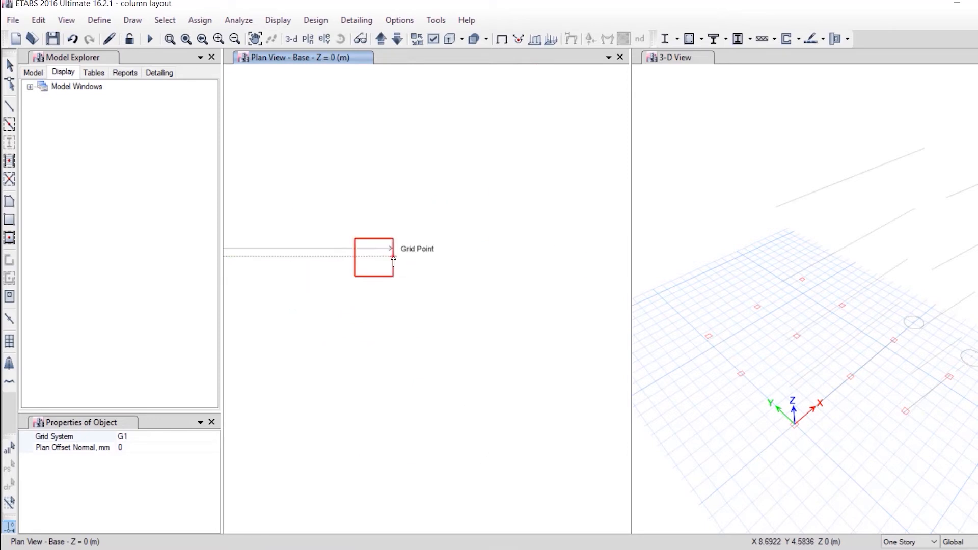
{"action": "left_click", "coordinate": [392, 256]}
{"action": "scroll", "coordinate": [545, 382], "scroll_direction": "down", "scroll_amount": 4}
Step: Draw a slightly inclined grid line through the three columns of the uppermost row
{"action": "scroll", "coordinate": [472, 360], "scroll_direction": "up", "scroll_amount": 2}
{"action": "left_click", "coordinate": [270, 228]}
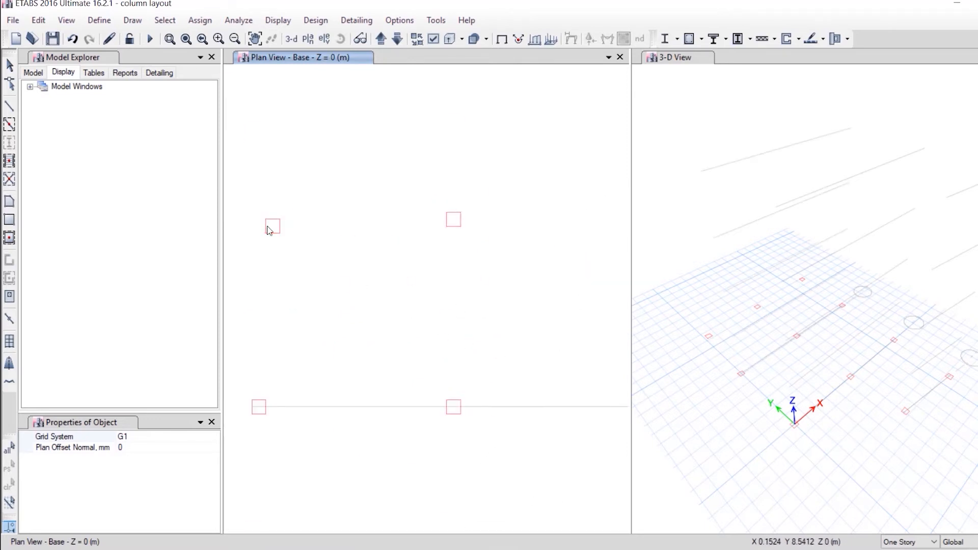
{"action": "scroll", "coordinate": [270, 229], "scroll_direction": "down", "scroll_amount": 4}
{"action": "scroll", "coordinate": [309, 228], "scroll_direction": "up", "scroll_amount": 4}
{"action": "left_click", "coordinate": [359, 236]}
{"action": "scroll", "coordinate": [460, 213], "scroll_direction": "down", "scroll_amount": 4}
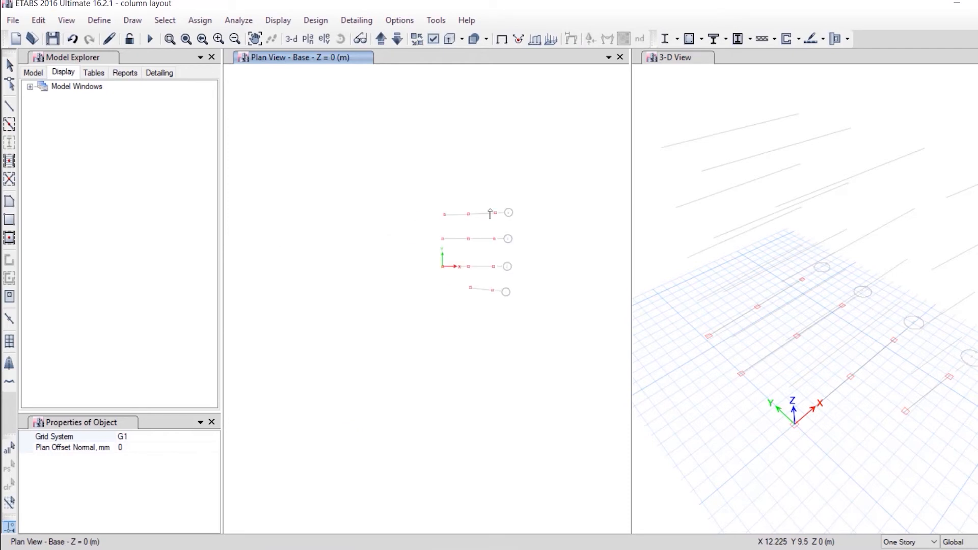
Step: Draw a vertical grid line from the column at the origin to the column directly above it on grid 3
{"action": "scroll", "coordinate": [427, 345], "scroll_direction": "up", "scroll_amount": 5}
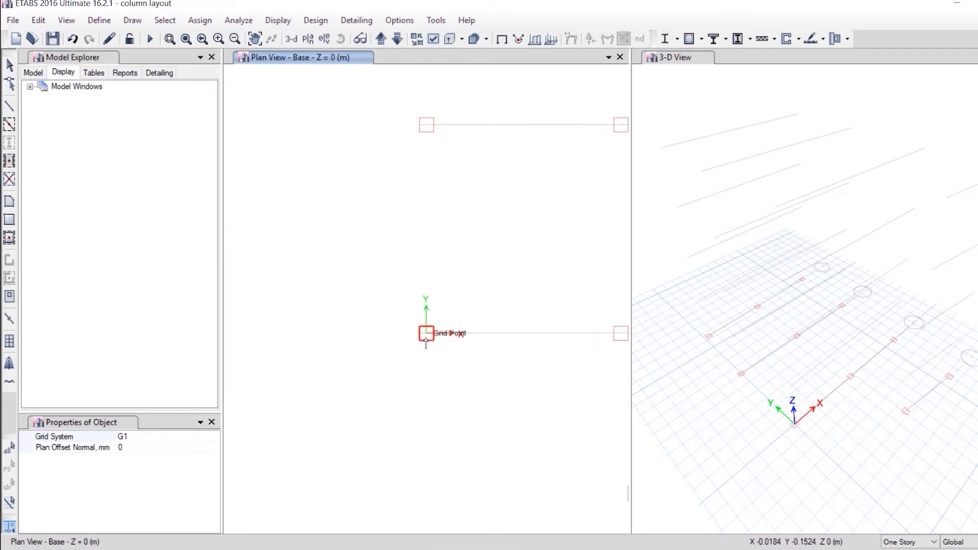
{"action": "left_click", "coordinate": [428, 341]}
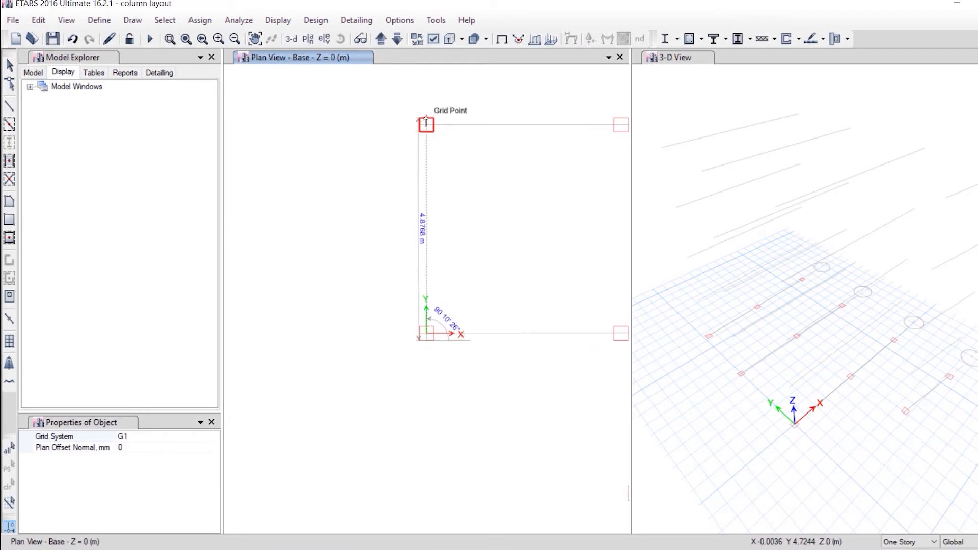
{"action": "left_click", "coordinate": [427, 120]}
{"action": "scroll", "coordinate": [321, 324], "scroll_direction": "down", "scroll_amount": 4}
Step: Draw a grid line from the leftmost column on grid 3 to the leftmost column on grid 4
{"action": "scroll", "coordinate": [359, 258], "scroll_direction": "up", "scroll_amount": 4}
{"action": "left_click", "coordinate": [361, 275]}
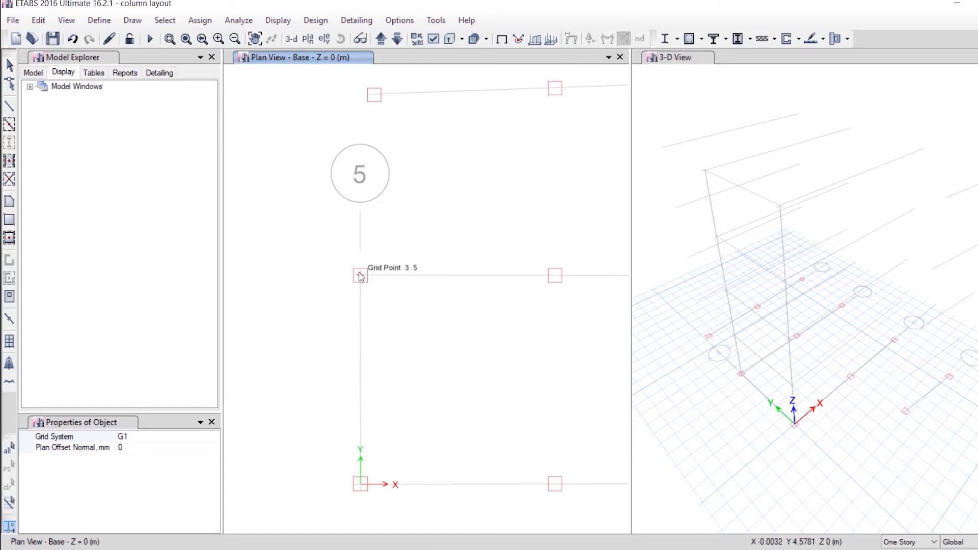
{"action": "left_click", "coordinate": [374, 94]}
{"action": "scroll", "coordinate": [322, 142], "scroll_direction": "down", "scroll_amount": 2}
Step: Draw a grid line from the left column on grid 1 up to the middle column on grid 2
{"action": "scroll", "coordinate": [350, 209], "scroll_direction": "up", "scroll_amount": 3}
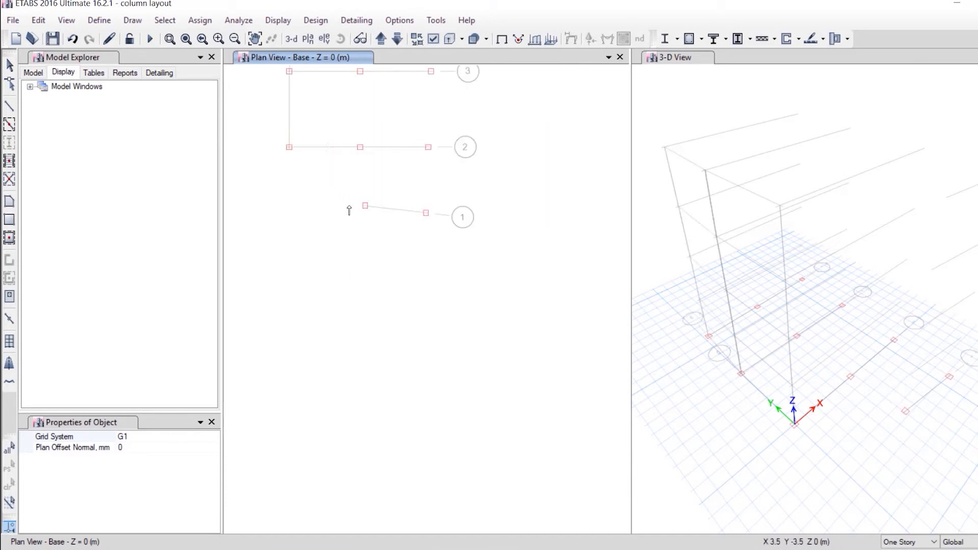
{"action": "scroll", "coordinate": [367, 324], "scroll_direction": "down", "scroll_amount": 1}
{"action": "left_click", "coordinate": [368, 280]}
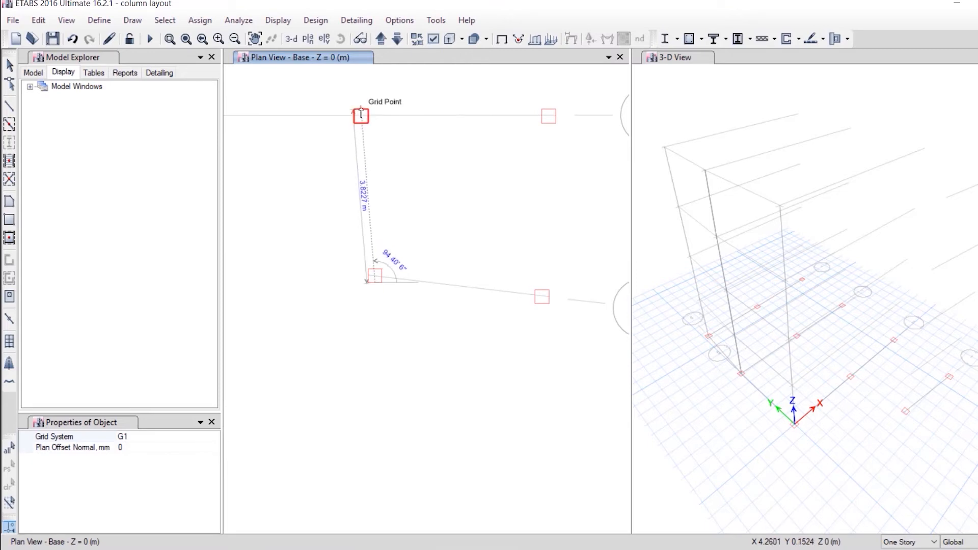
{"action": "left_click", "coordinate": [360, 113]}
{"action": "scroll", "coordinate": [360, 283], "scroll_direction": "down", "scroll_amount": 2}
{"action": "scroll", "coordinate": [349, 291], "scroll_direction": "up", "scroll_amount": 3}
Step: Draw a vertical grid line through the middle columns, from grid 2 up to grid 4
{"action": "scroll", "coordinate": [362, 416], "scroll_direction": "down", "scroll_amount": 2}
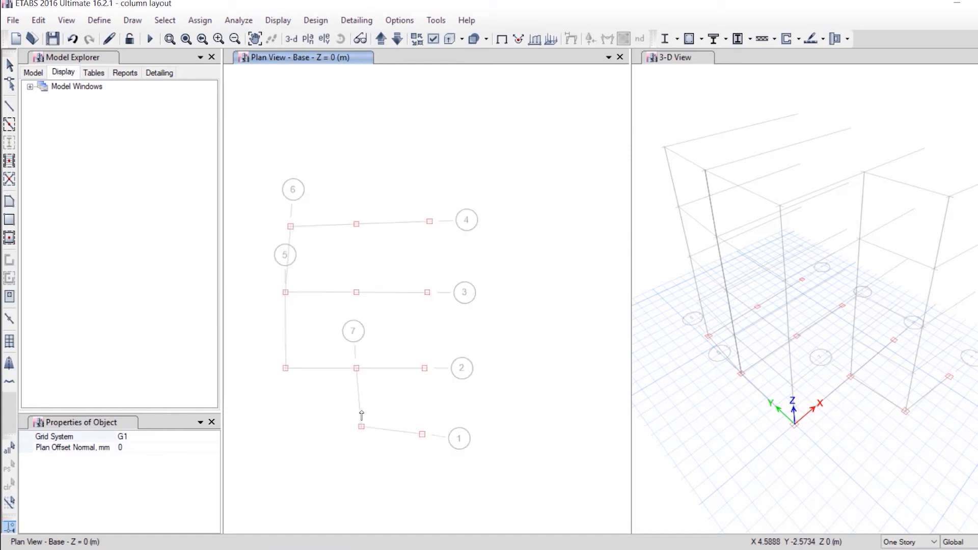
{"action": "left_click", "coordinate": [357, 368]}
{"action": "scroll", "coordinate": [357, 176], "scroll_direction": "up", "scroll_amount": 3}
{"action": "left_click", "coordinate": [354, 315]}
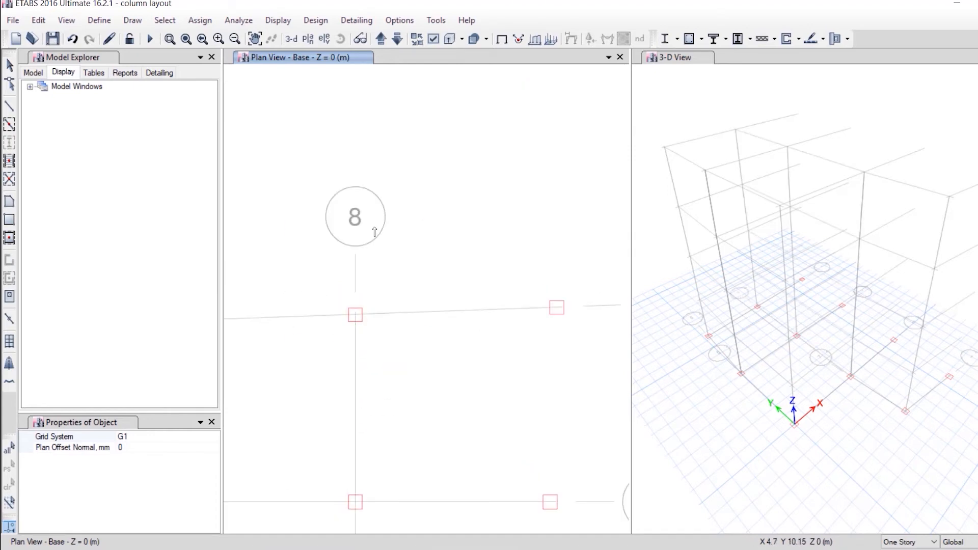
Step: Draw a grid line through the rightmost columns, from grid 1 up to grid 4
{"action": "scroll", "coordinate": [374, 232], "scroll_direction": "down", "scroll_amount": 3}
{"action": "scroll", "coordinate": [438, 466], "scroll_direction": "up", "scroll_amount": 3}
{"action": "scroll", "coordinate": [431, 459], "scroll_direction": "down", "scroll_amount": 3}
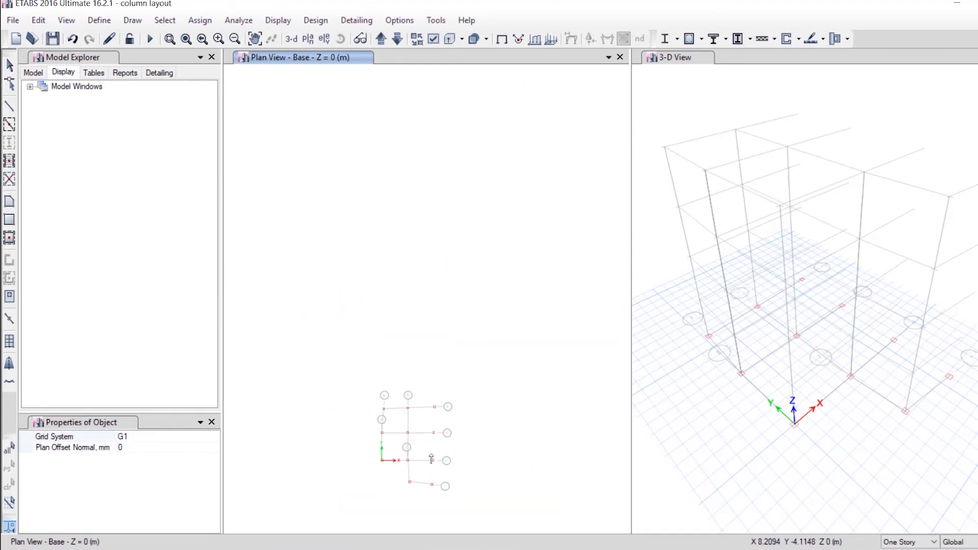
{"action": "scroll", "coordinate": [432, 460], "scroll_direction": "up", "scroll_amount": 5}
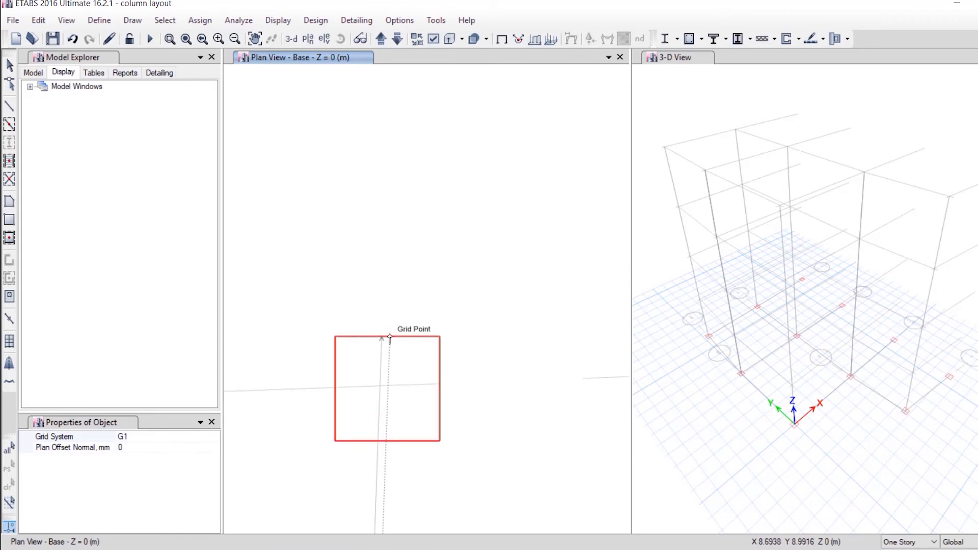
{"action": "left_click", "coordinate": [390, 338]}
{"action": "scroll", "coordinate": [390, 337], "scroll_direction": "down", "scroll_amount": 5}
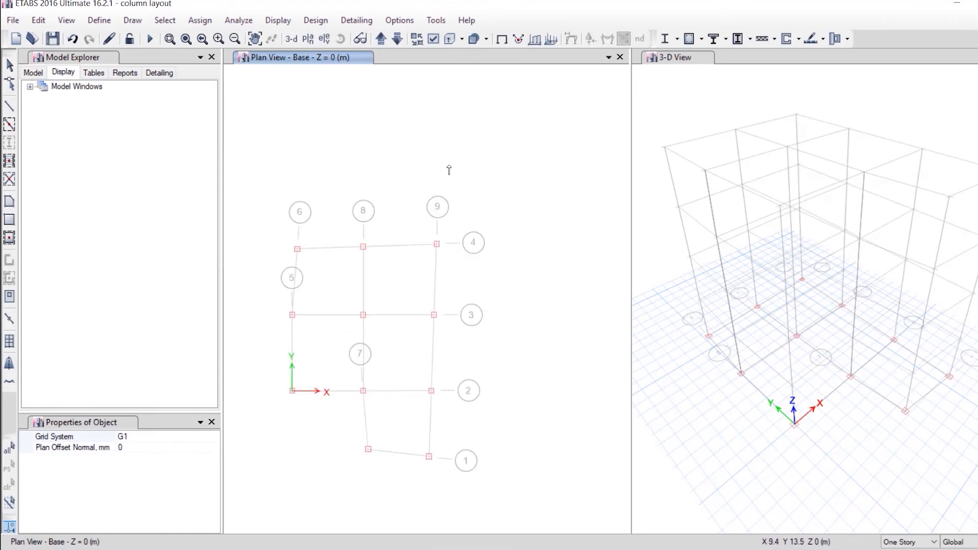
Step: Finish drawing grid lines and hide the Defpoints and Column architectural layers in the base plan view
{"action": "key", "text": "Escape"}
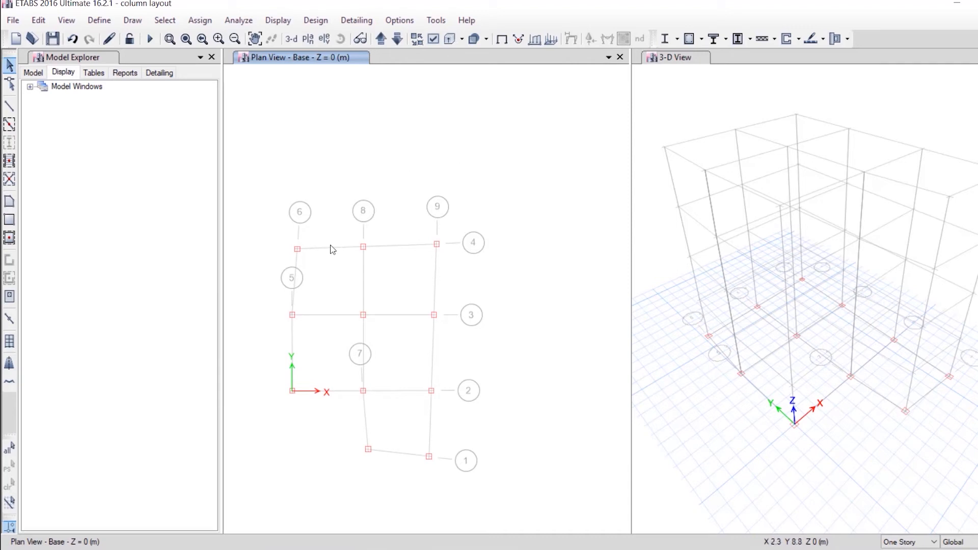
{"action": "left_click", "coordinate": [31, 87]}
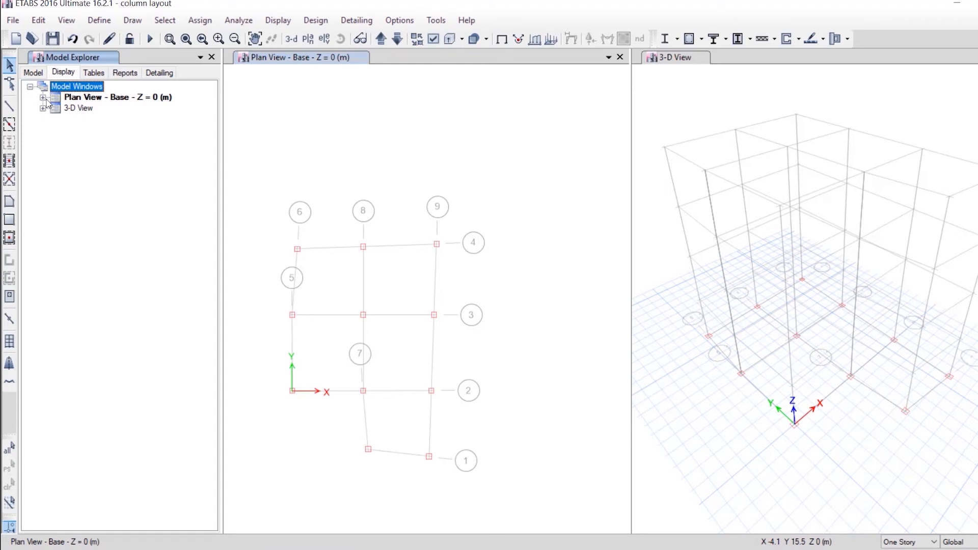
{"action": "left_click", "coordinate": [43, 97]}
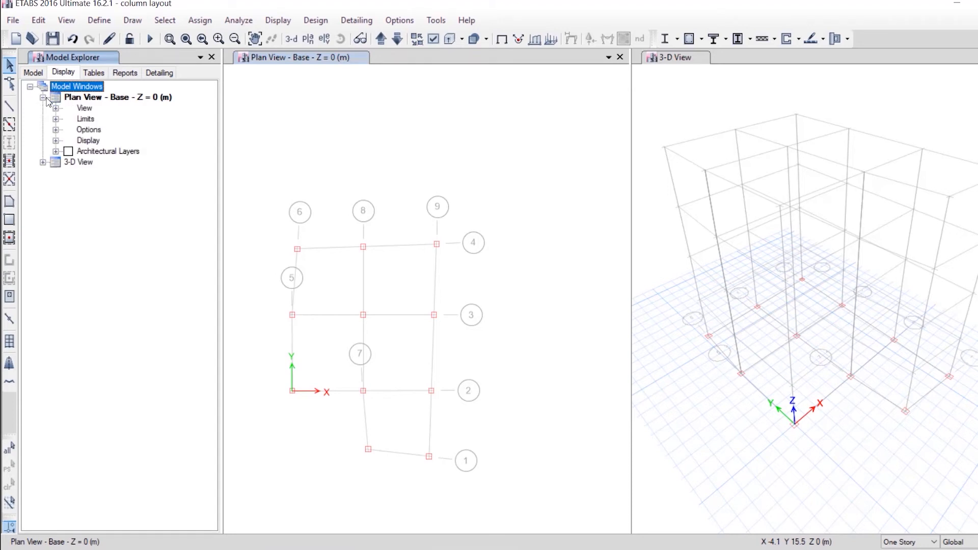
{"action": "left_click", "coordinate": [56, 152]}
{"action": "right_click", "coordinate": [91, 163]}
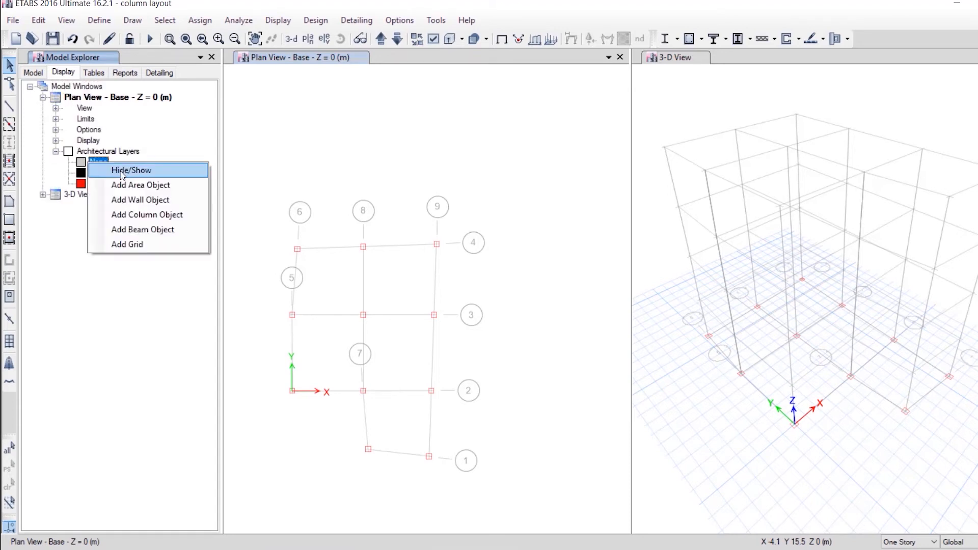
{"action": "left_click", "coordinate": [123, 170]}
{"action": "right_click", "coordinate": [102, 173]}
{"action": "left_click", "coordinate": [126, 179]}
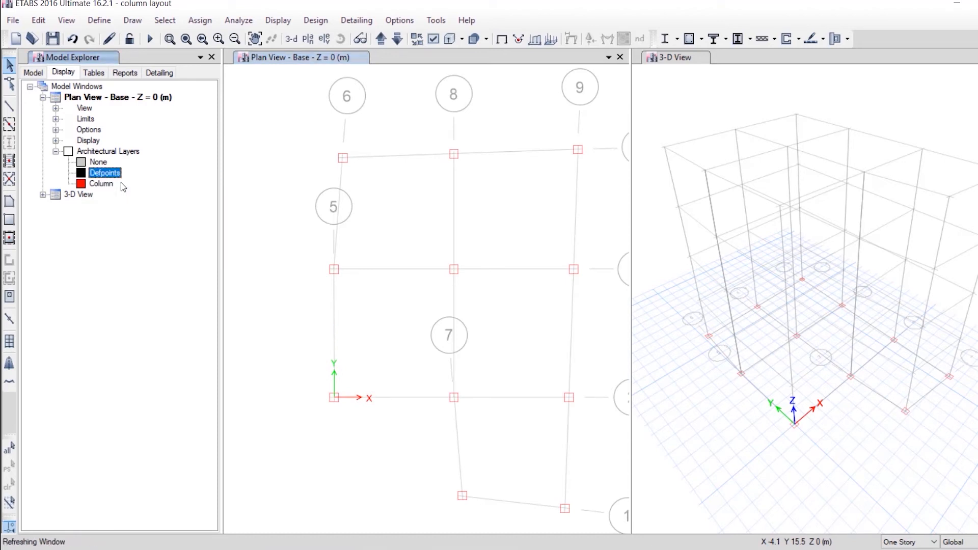
{"action": "right_click", "coordinate": [101, 185]}
{"action": "left_click", "coordinate": [128, 190]}
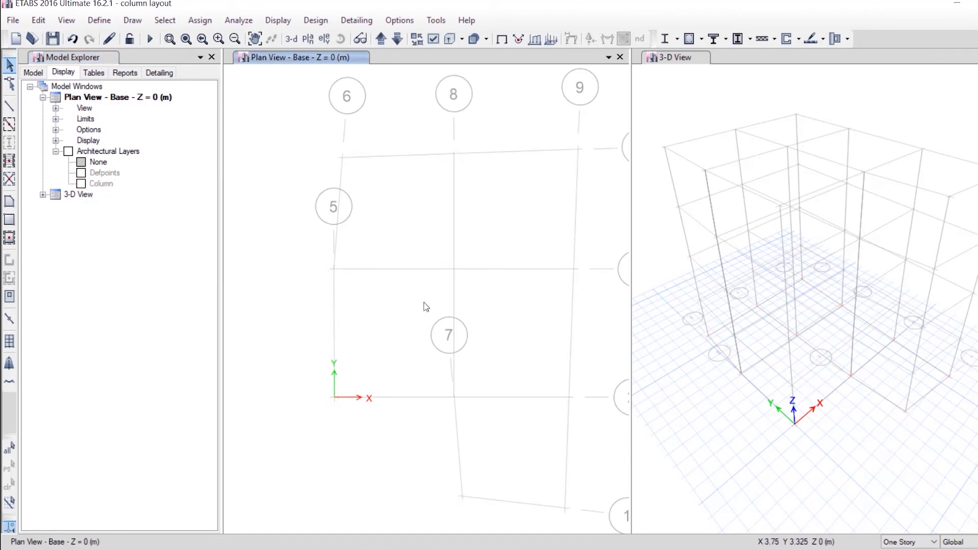
{"action": "scroll", "coordinate": [329, 304], "scroll_direction": "down", "scroll_amount": 3}
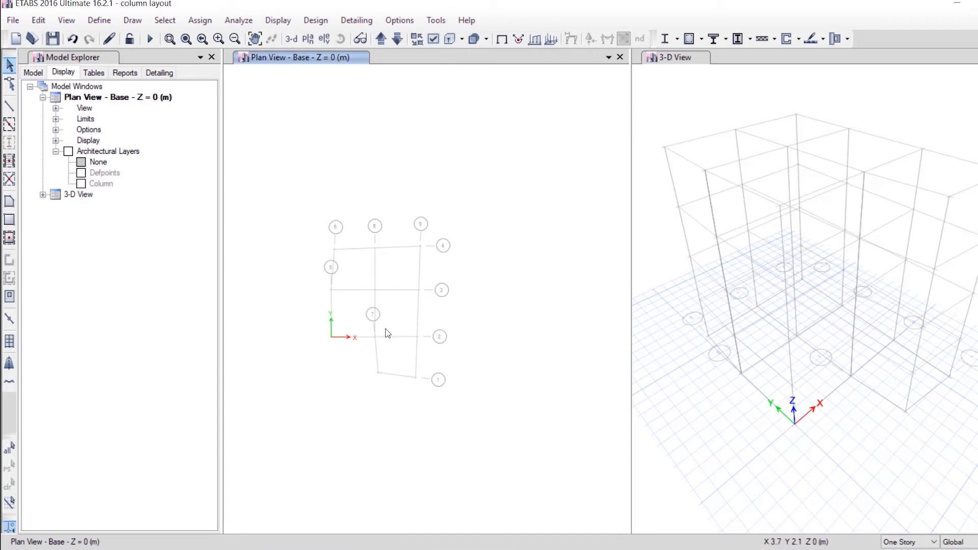
Step: Open the data of grid system G1 for modification and compare its general grids with the bubbles in the plan
{"action": "right_click", "coordinate": [411, 159]}
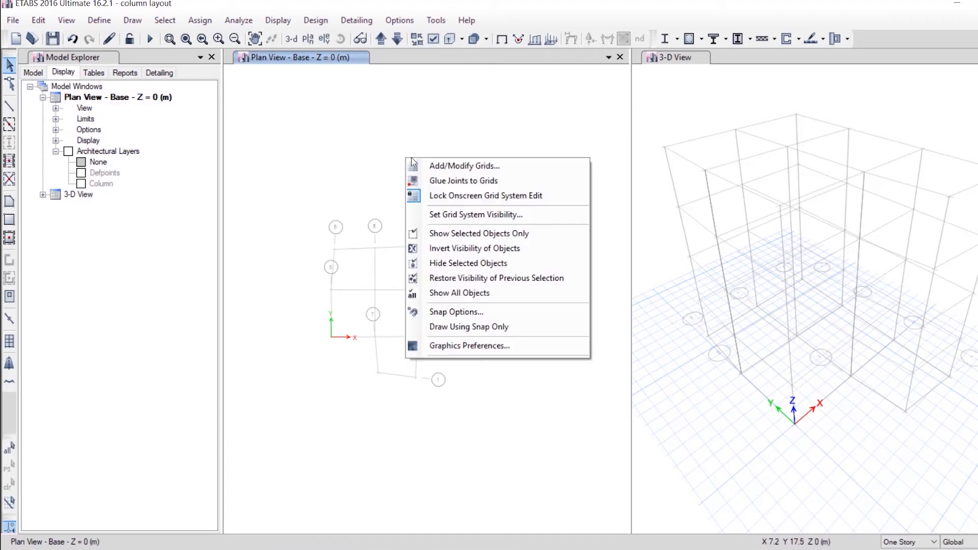
{"action": "left_click", "coordinate": [442, 167]}
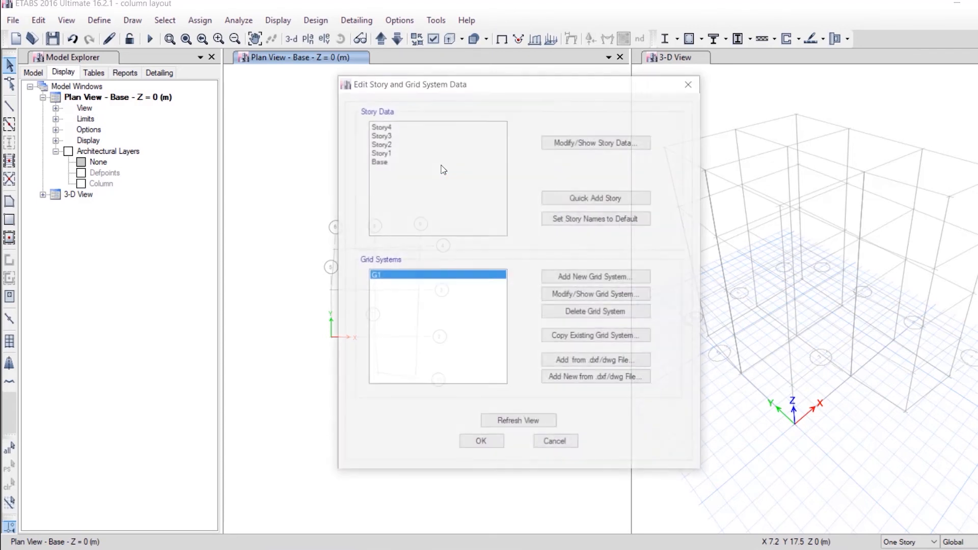
{"action": "left_click", "coordinate": [591, 295]}
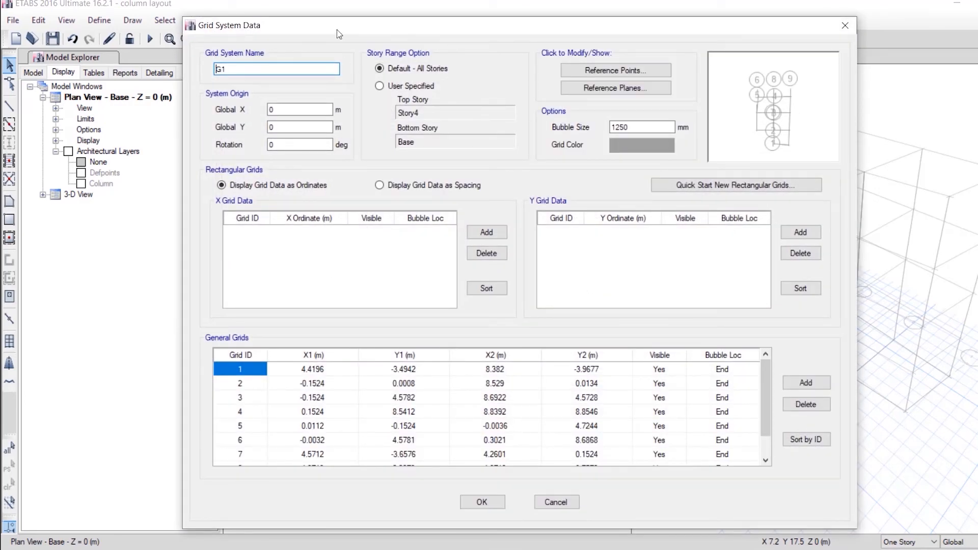
{"action": "left_click_drag", "start_coordinate": [336, 34], "coordinate": [545, 64]}
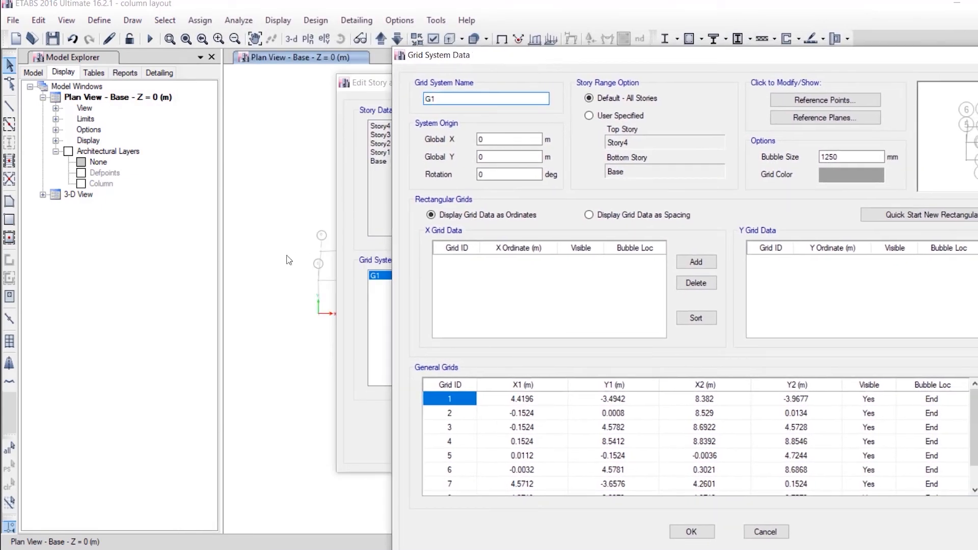
{"action": "scroll", "coordinate": [289, 260], "scroll_direction": "up", "scroll_amount": 2}
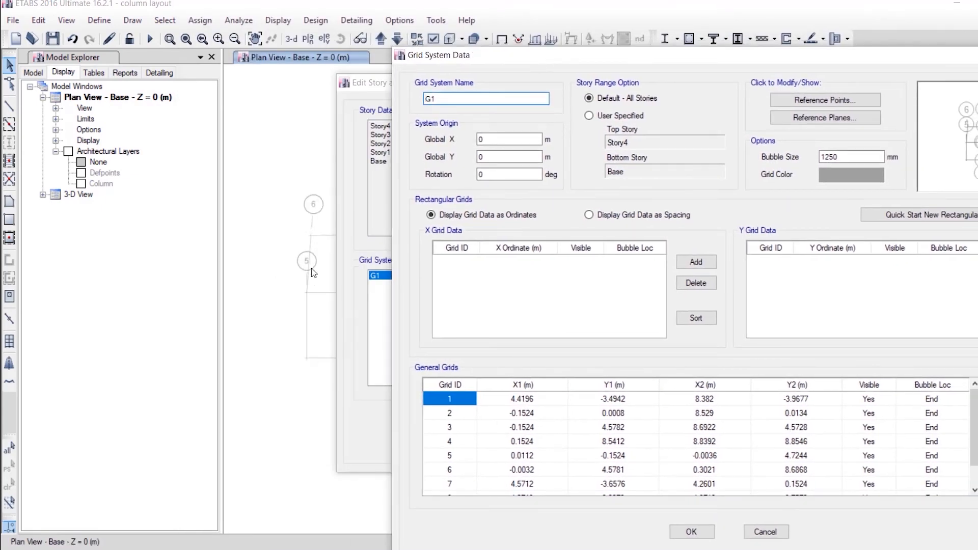
{"action": "scroll", "coordinate": [274, 258], "scroll_direction": "up", "scroll_amount": 2}
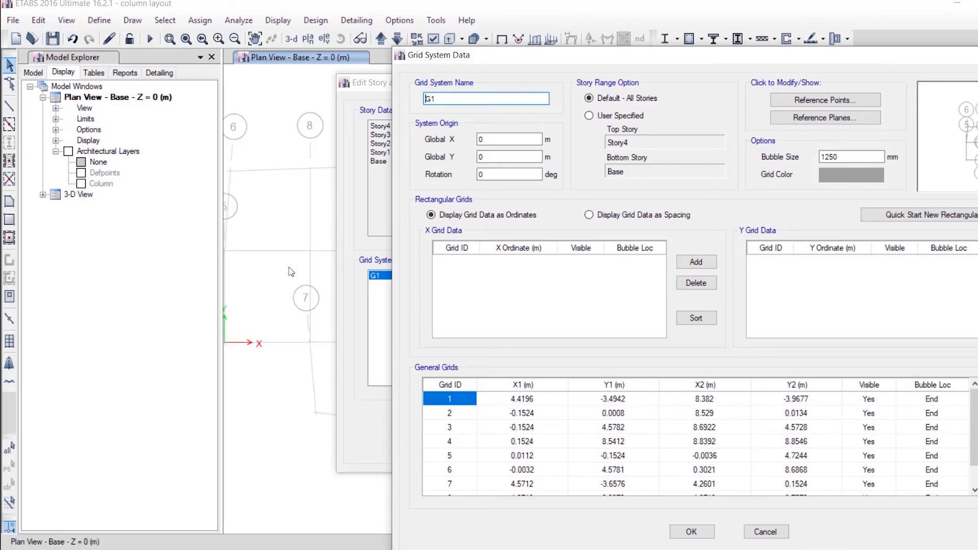
{"action": "scroll", "coordinate": [291, 272], "scroll_direction": "down", "scroll_amount": 4}
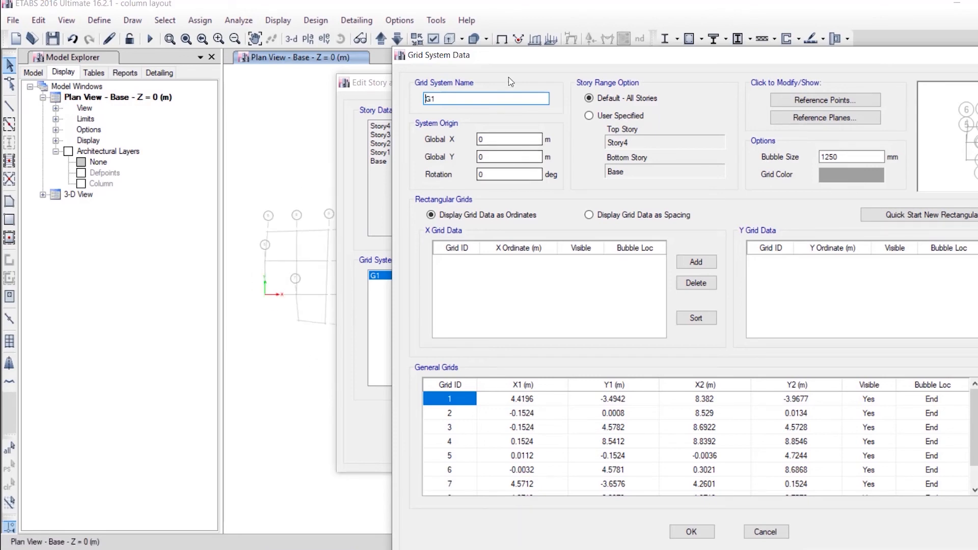
{"action": "left_click_drag", "start_coordinate": [504, 57], "coordinate": [368, 22]}
{"action": "scroll", "coordinate": [355, 400], "scroll_direction": "down", "scroll_amount": 1}
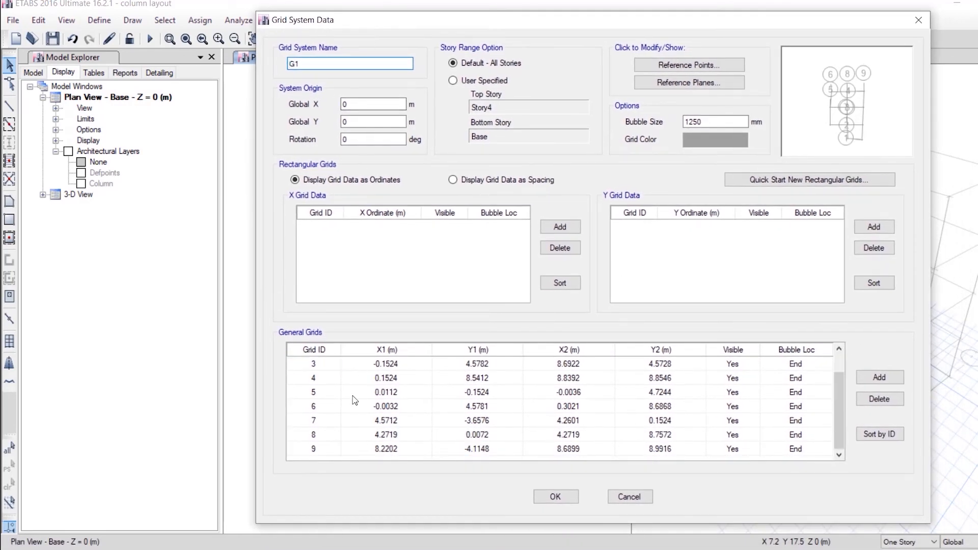
Step: Set the bubble location of general grid 5 to Start
{"action": "left_click", "coordinate": [796, 401]}
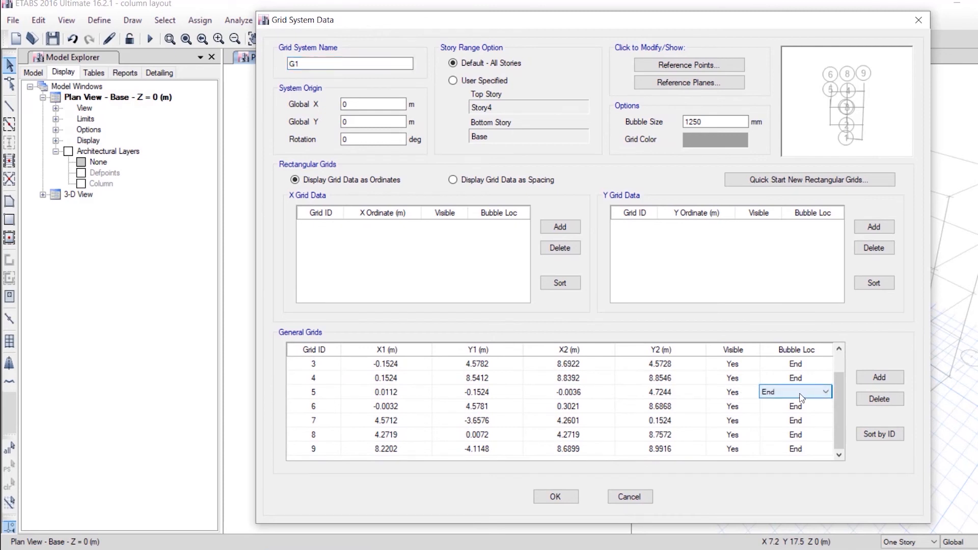
{"action": "left_click", "coordinate": [797, 393]}
{"action": "left_click", "coordinate": [787, 408]}
{"action": "left_click", "coordinate": [788, 392]}
{"action": "left_click", "coordinate": [787, 411]}
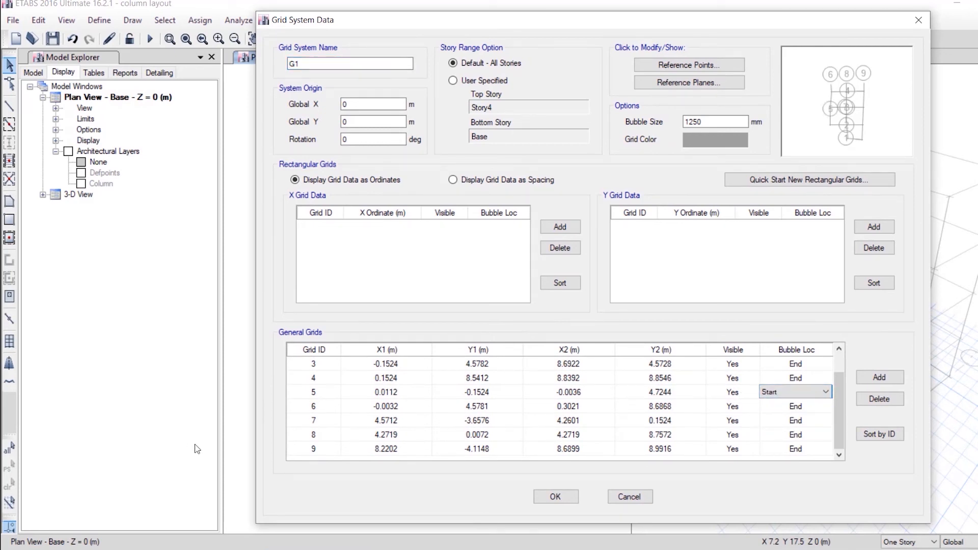
Step: Set the bubble location of general grid 7 to Start, then refresh the view and apply the grid changes
{"action": "left_click", "coordinate": [808, 422]}
{"action": "left_click", "coordinate": [815, 421]}
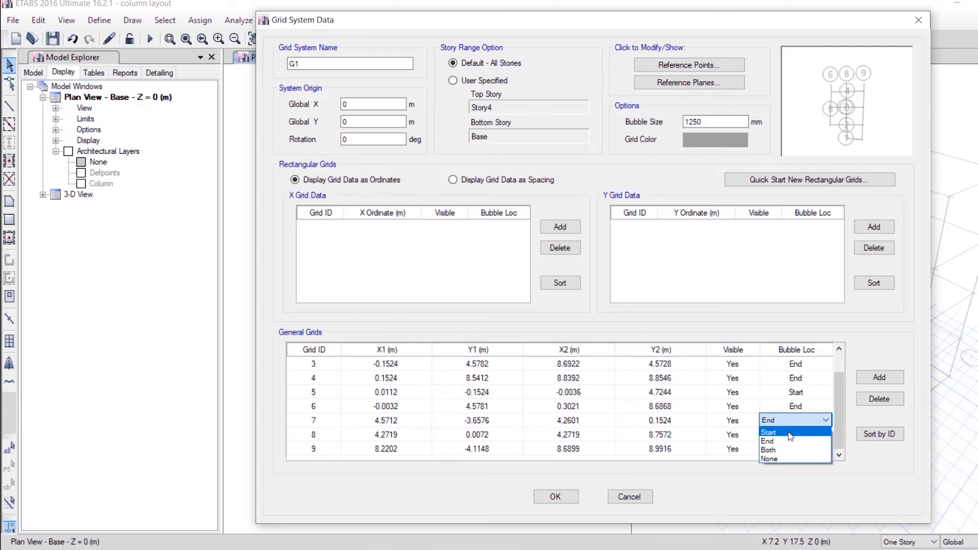
{"action": "left_click", "coordinate": [793, 436]}
{"action": "left_click", "coordinate": [568, 495]}
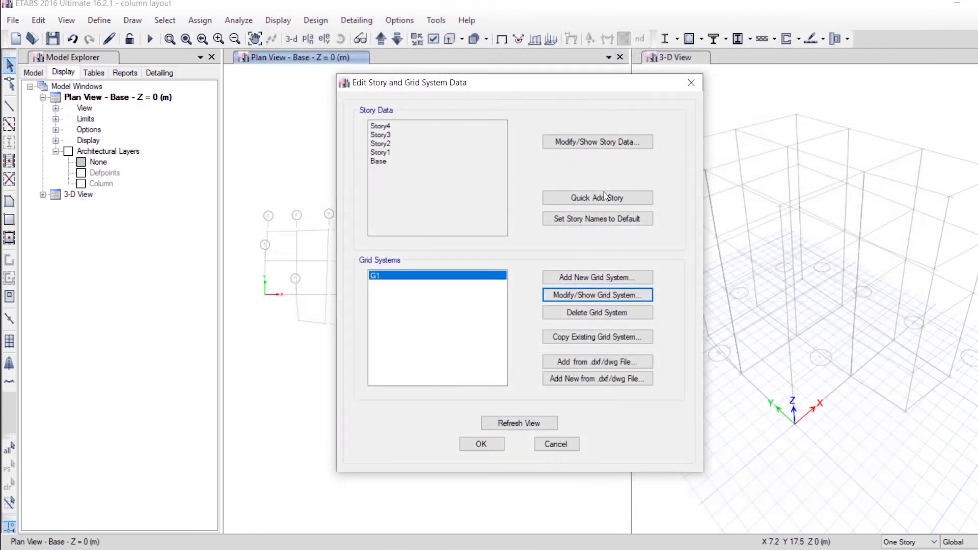
{"action": "left_click", "coordinate": [518, 426]}
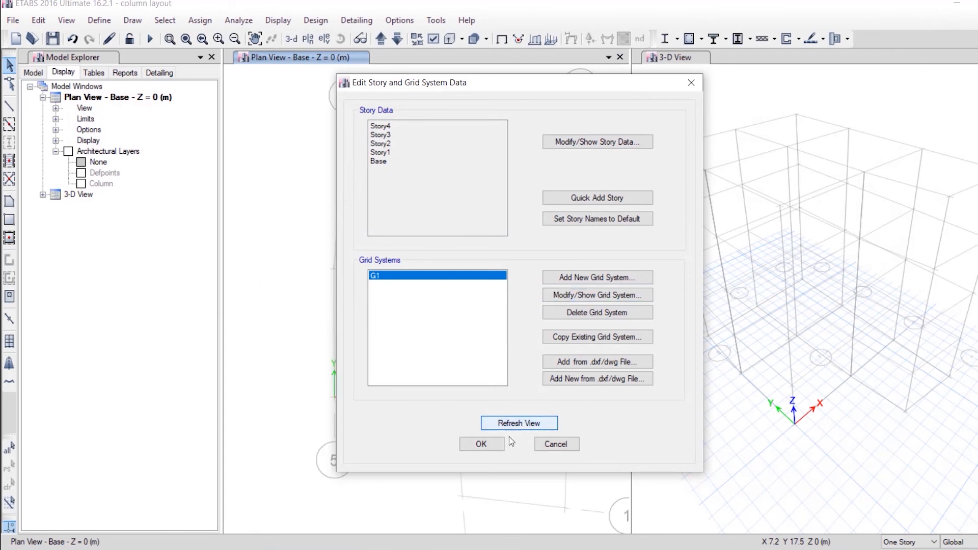
{"action": "left_click", "coordinate": [481, 444]}
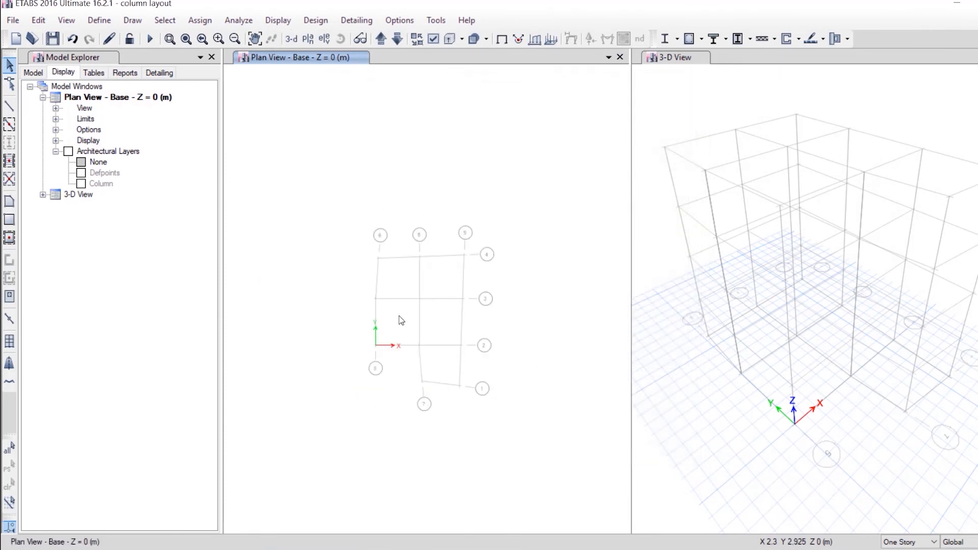
Step: Reopen the data of grid system G1 and rename general grids 5 and 6 as A and B
{"action": "scroll", "coordinate": [426, 260], "scroll_direction": "up", "scroll_amount": 3}
{"action": "scroll", "coordinate": [378, 255], "scroll_direction": "down", "scroll_amount": 3}
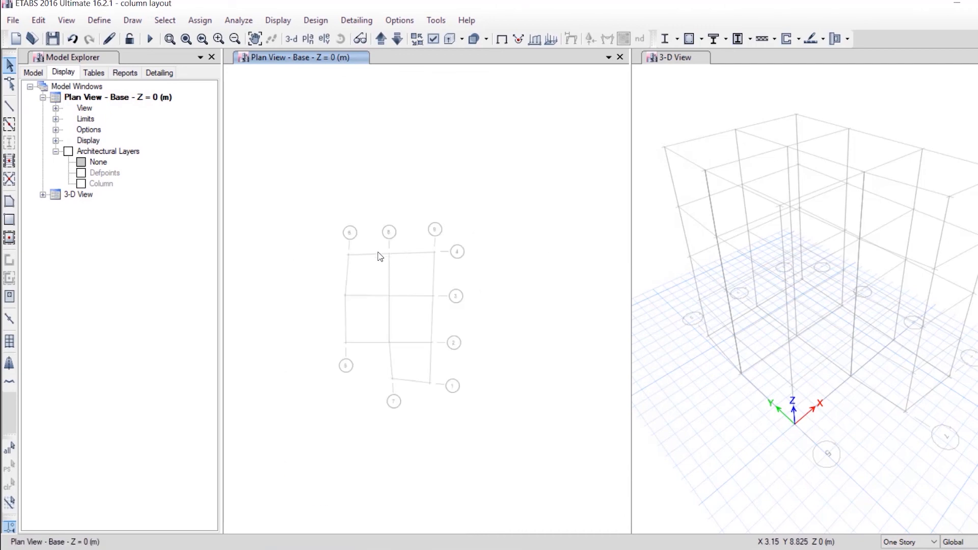
{"action": "right_click", "coordinate": [503, 138]}
{"action": "left_click", "coordinate": [519, 142]}
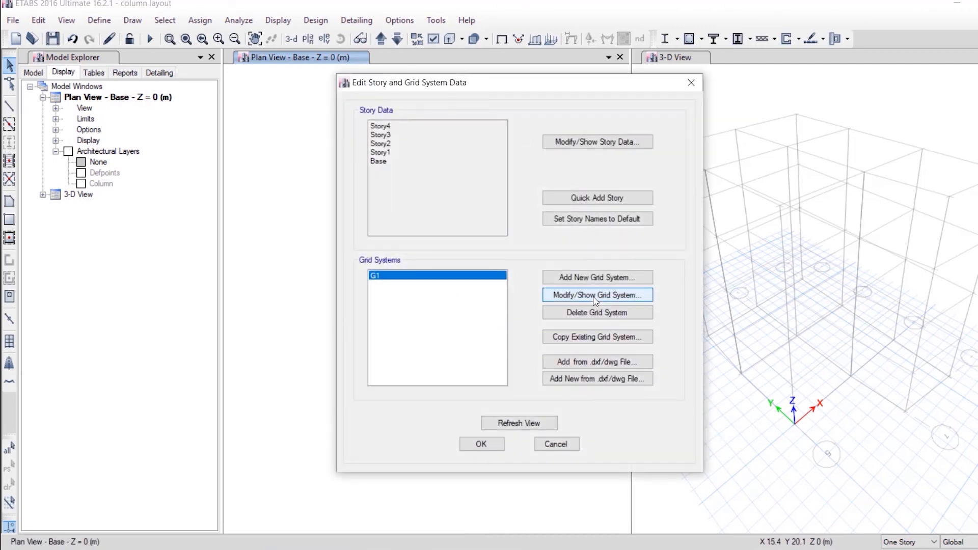
{"action": "left_click", "coordinate": [595, 297]}
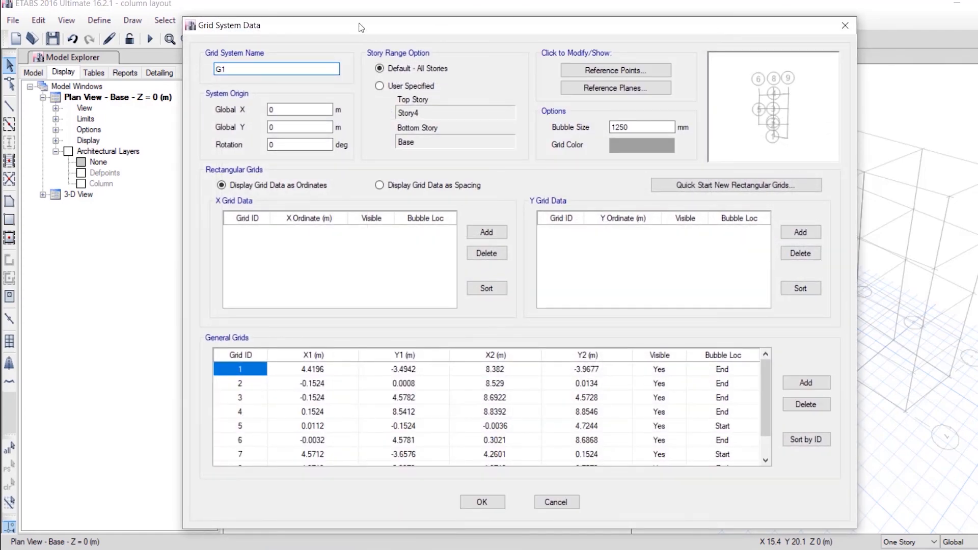
{"action": "left_click_drag", "start_coordinate": [338, 20], "coordinate": [413, 42]}
{"action": "left_click", "coordinate": [324, 446]}
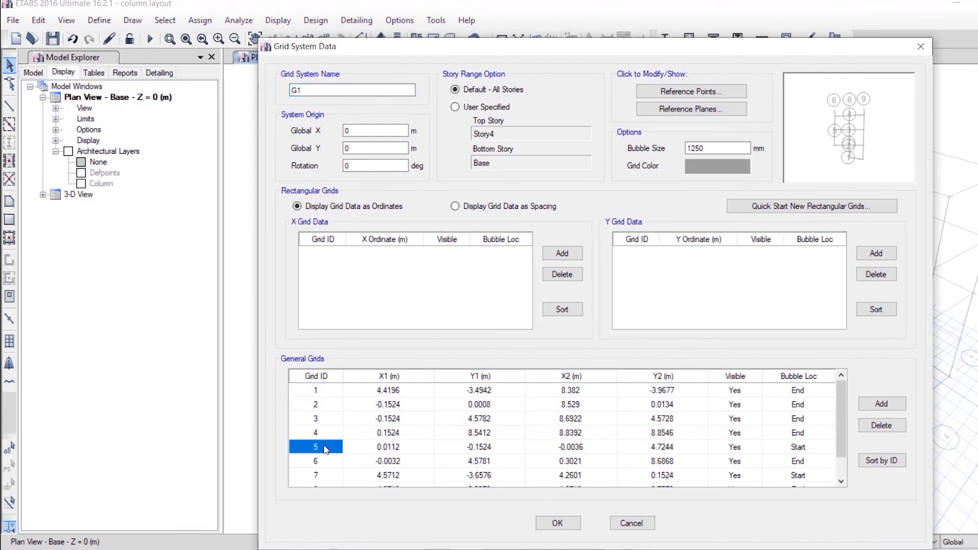
{"action": "left_click", "coordinate": [323, 449]}
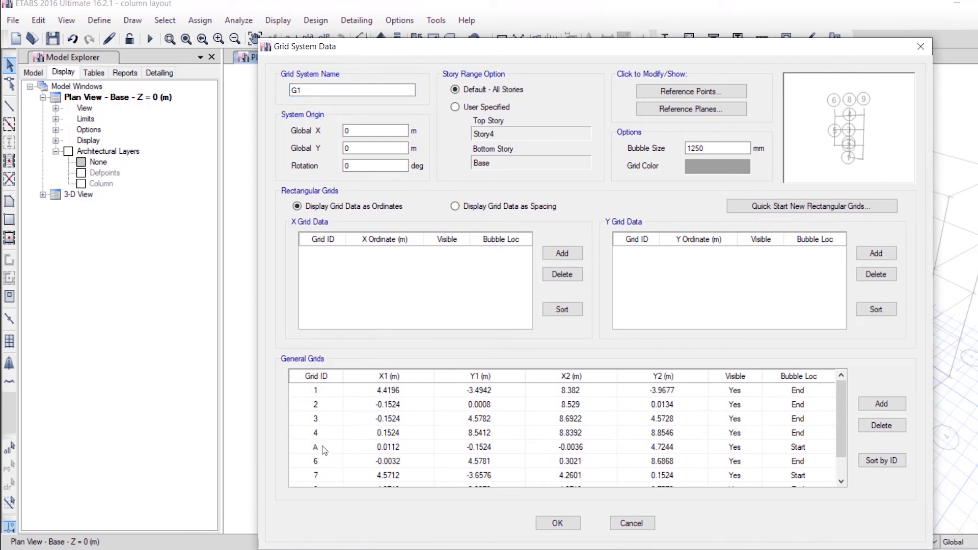
{"action": "left_click", "coordinate": [324, 462]}
{"action": "left_click", "coordinate": [316, 461]}
{"action": "type", "text": "B"}
Step: Rename general grids 7, 8 and 9 as C, D and E and apply the grid system changes
{"action": "scroll", "coordinate": [336, 451], "scroll_direction": "down", "scroll_amount": 2}
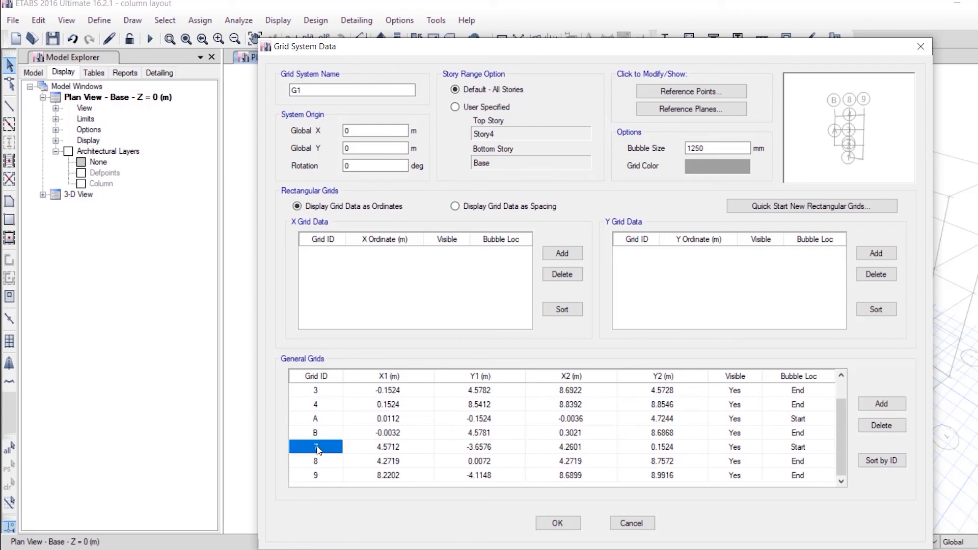
{"action": "left_click", "coordinate": [317, 448]}
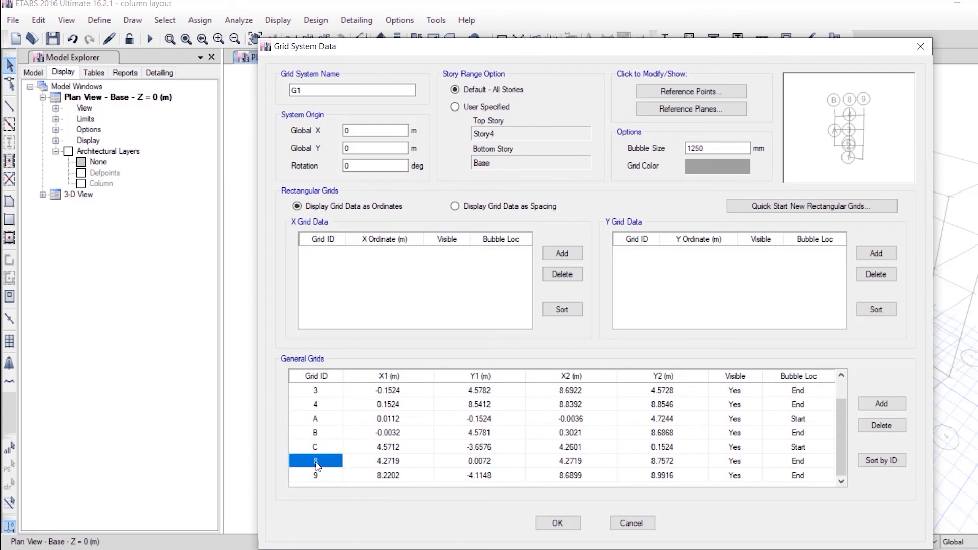
{"action": "left_click", "coordinate": [316, 461]}
{"action": "type", "text": "D"}
{"action": "left_click", "coordinate": [316, 476]}
{"action": "left_click", "coordinate": [316, 476]}
{"action": "left_click", "coordinate": [558, 523]}
{"action": "left_click", "coordinate": [483, 443]}
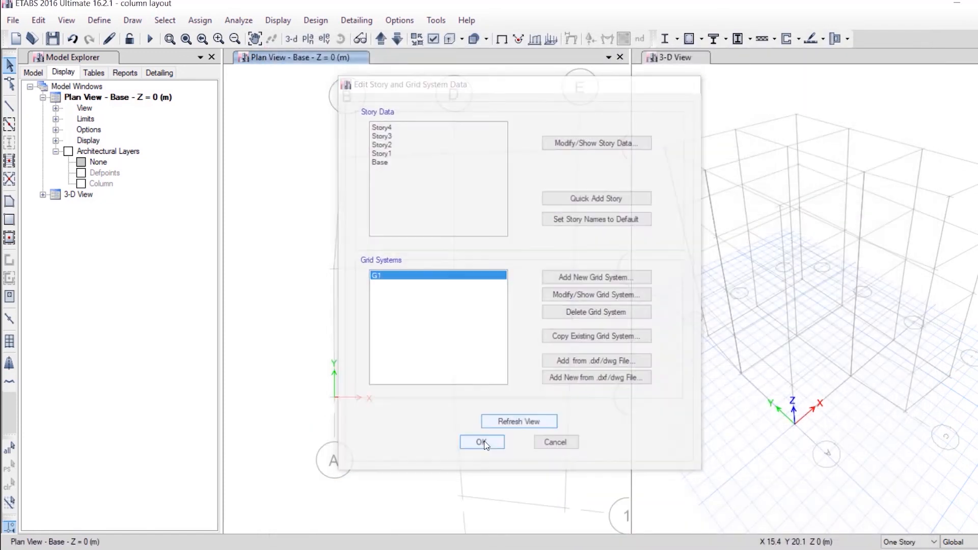